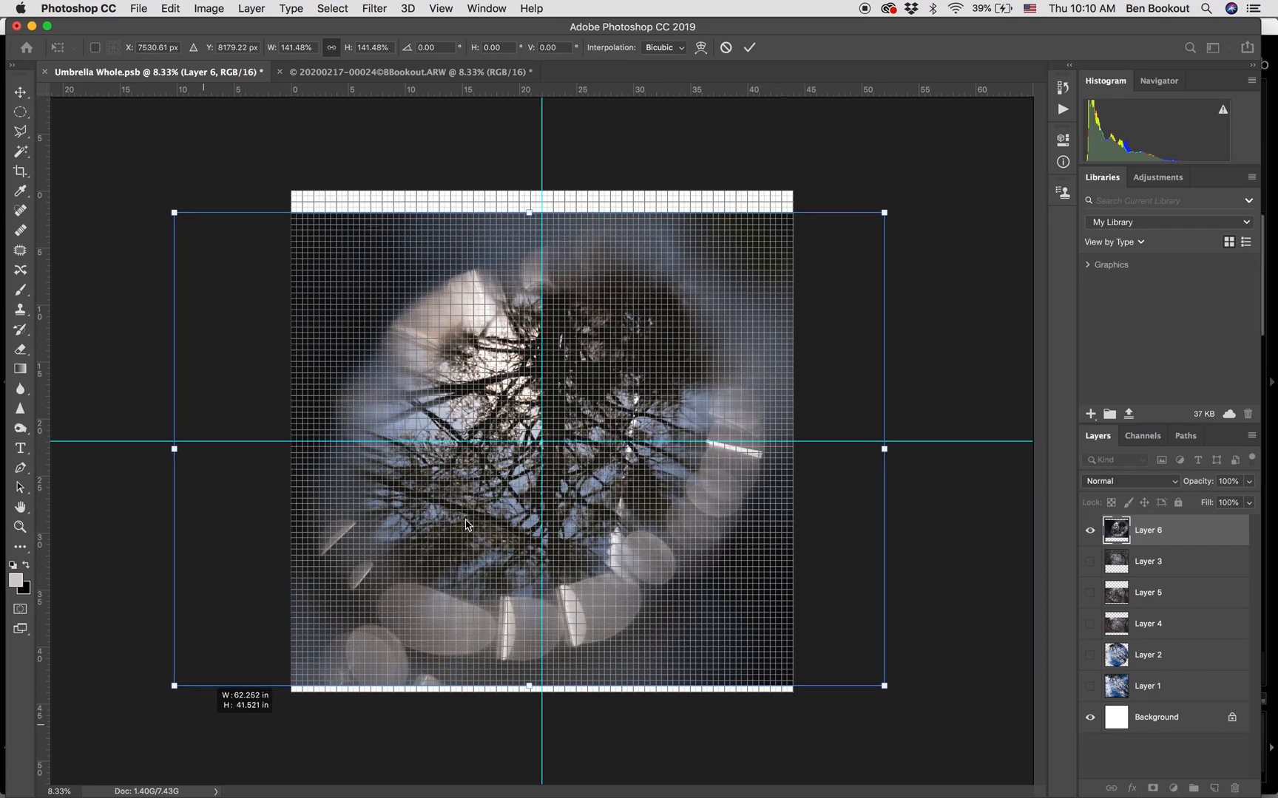
Enlarge Layer 6 proportionally to about 143.8% and apply the transform.
{"action": "left_click_drag", "start_coordinate": [884, 212], "coordinate": [896, 205]}
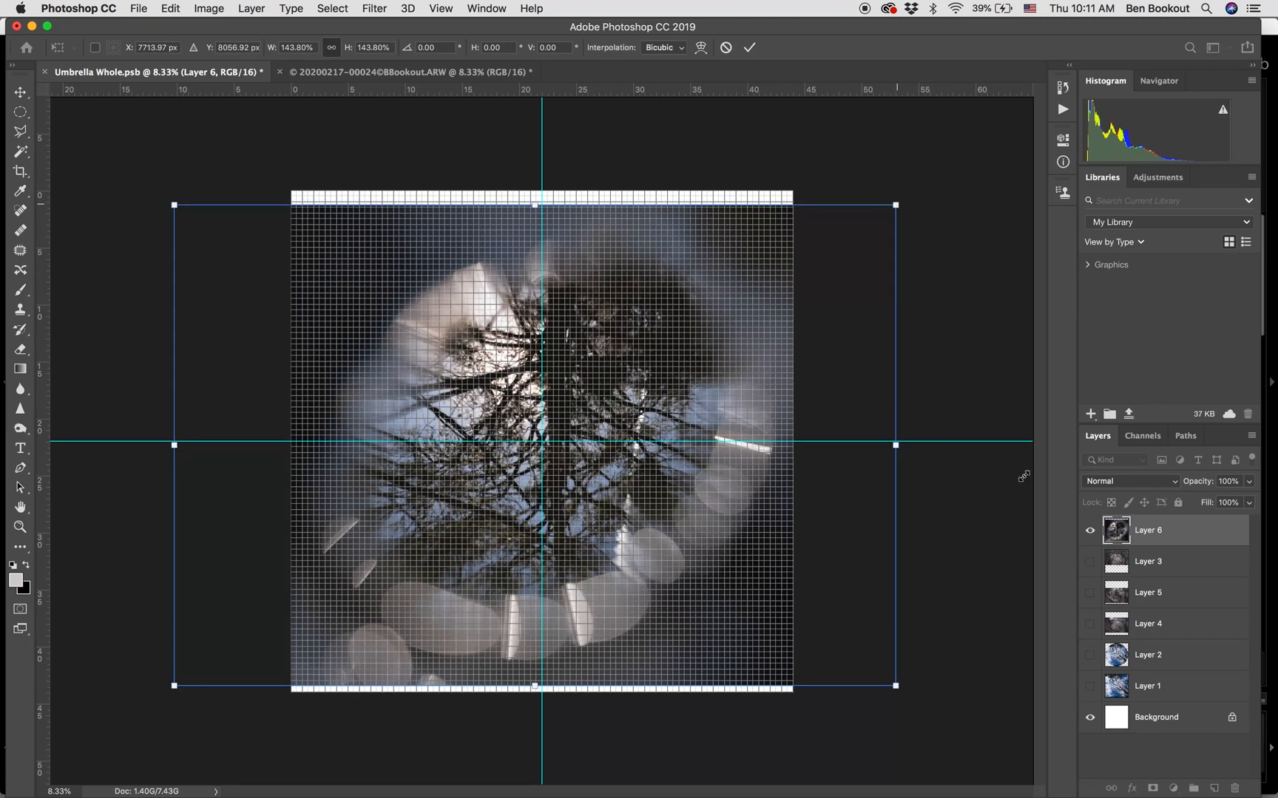
{"action": "left_click", "coordinate": [1090, 655]}
{"action": "left_click", "coordinate": [1090, 655]}
{"action": "key", "text": "Return"}
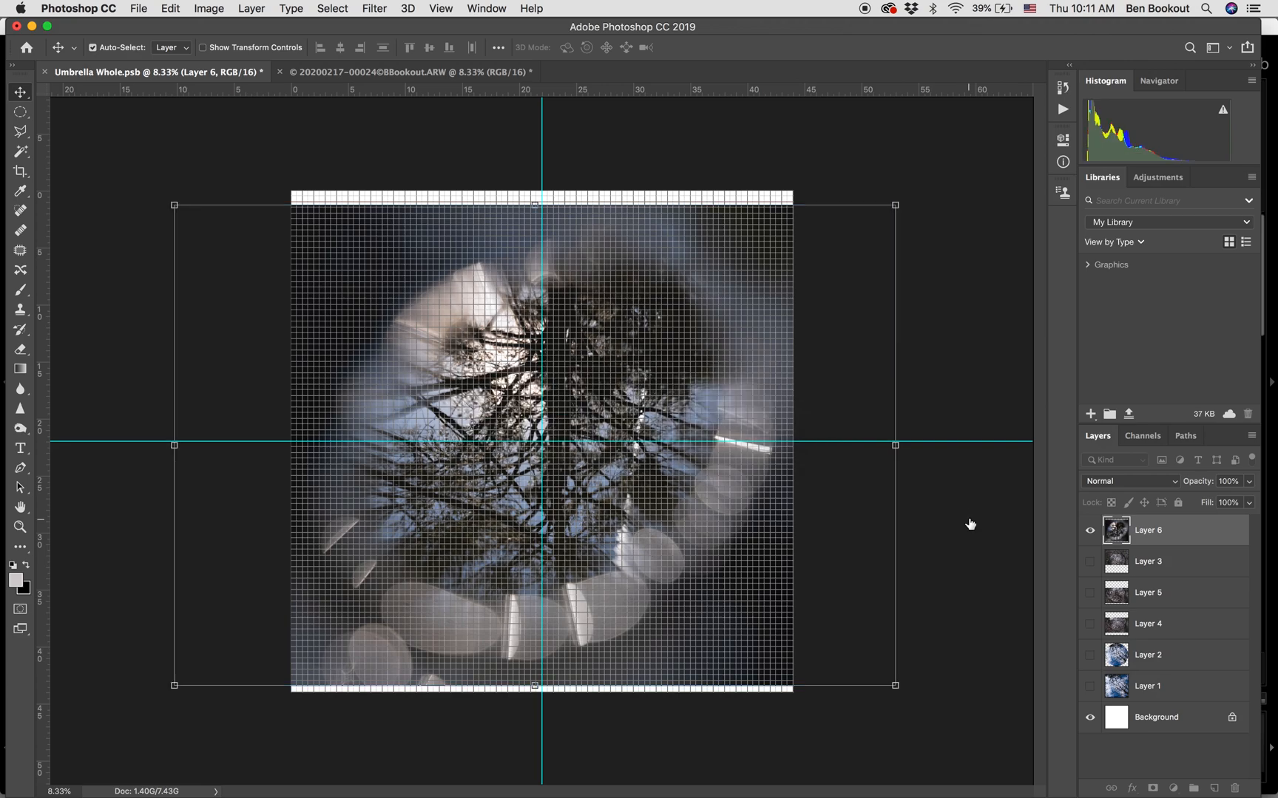
Move Layer 2 above Layer 6 and scale Layer 6 to about 104.4% so it spans the canvas from top to bottom.
{"action": "left_click_drag", "start_coordinate": [1111, 657], "coordinate": [1115, 519]}
{"action": "key", "text": "super+t"}
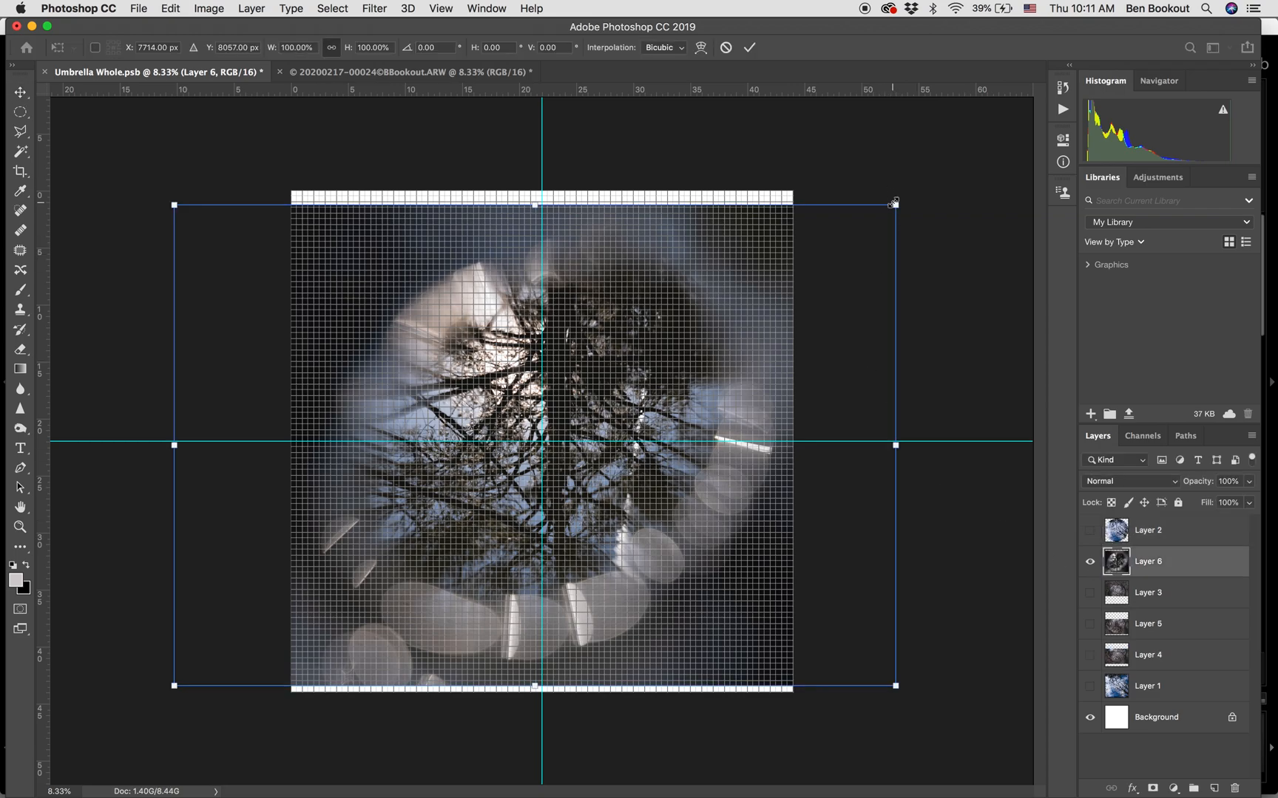
{"action": "left_click_drag", "start_coordinate": [893, 203], "coordinate": [925, 198]}
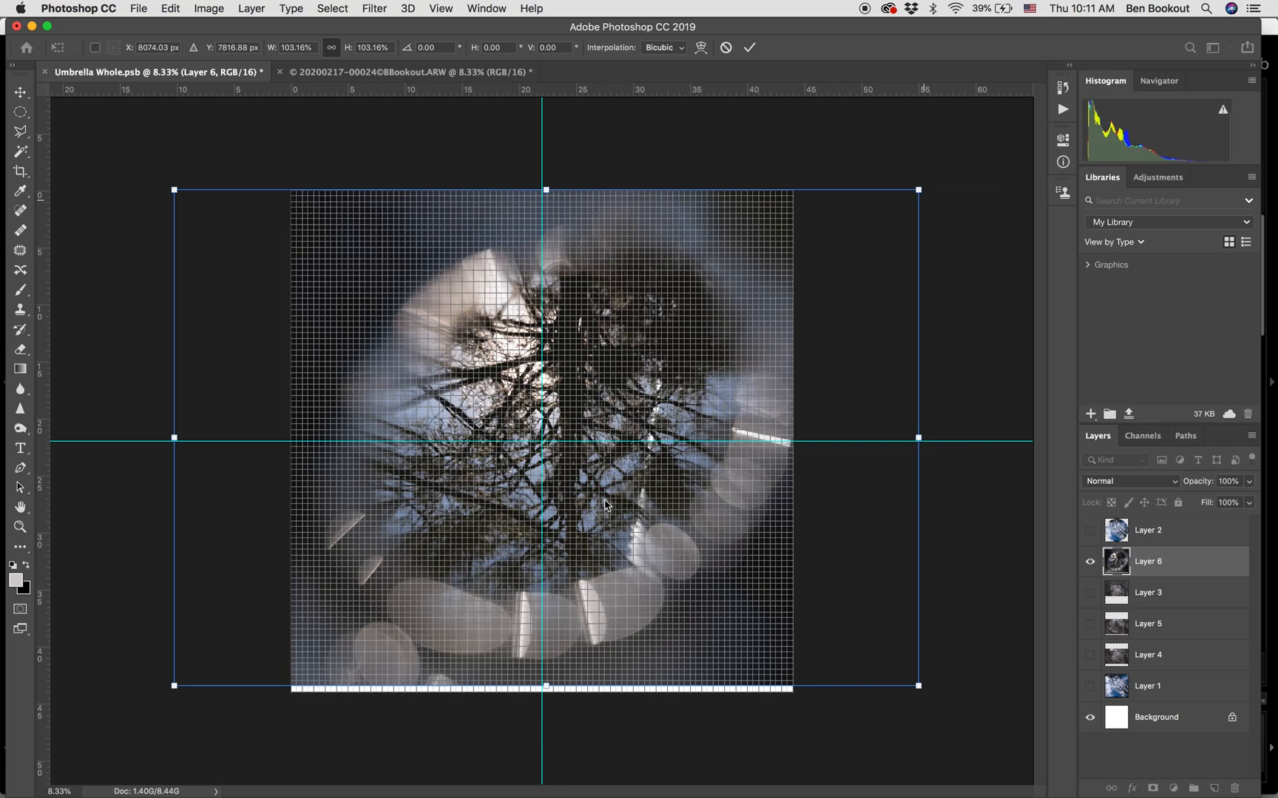
{"action": "left_click_drag", "start_coordinate": [179, 691], "coordinate": [167, 695]}
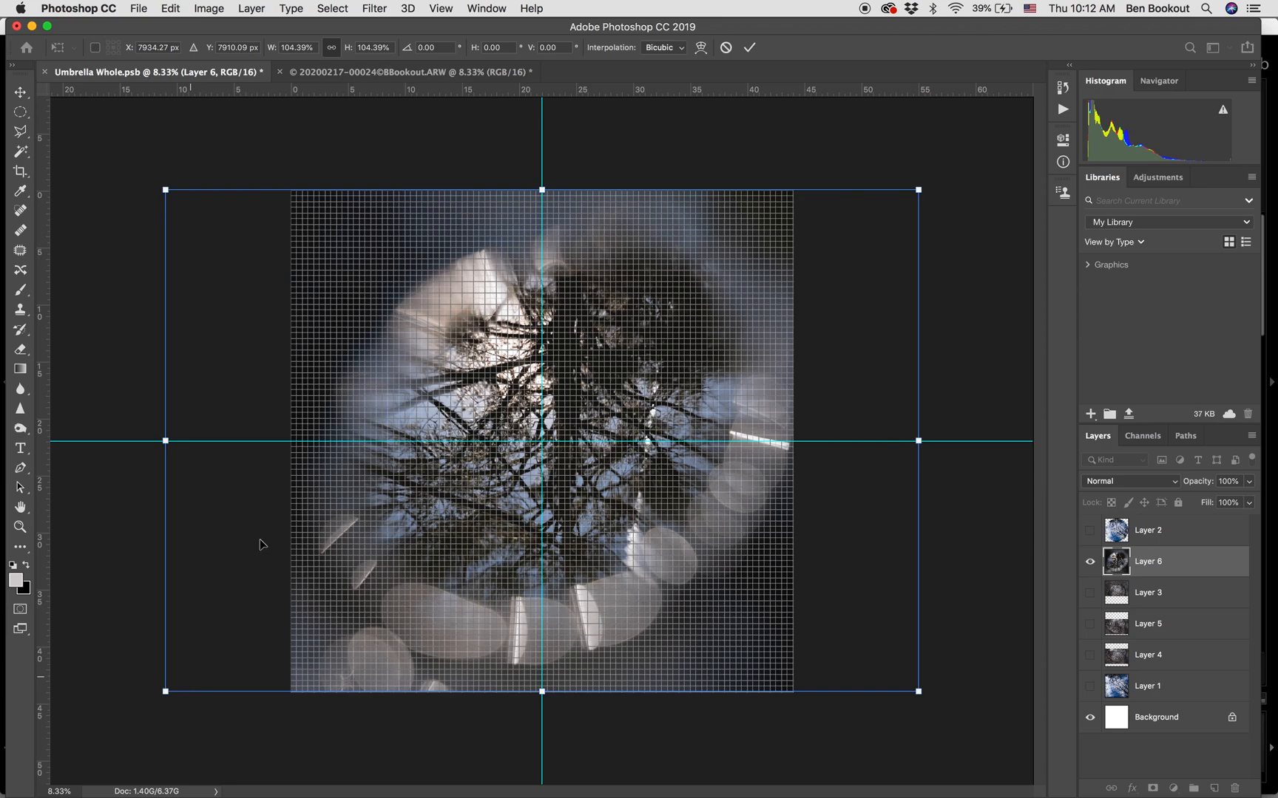
{"action": "key", "text": "Return"}
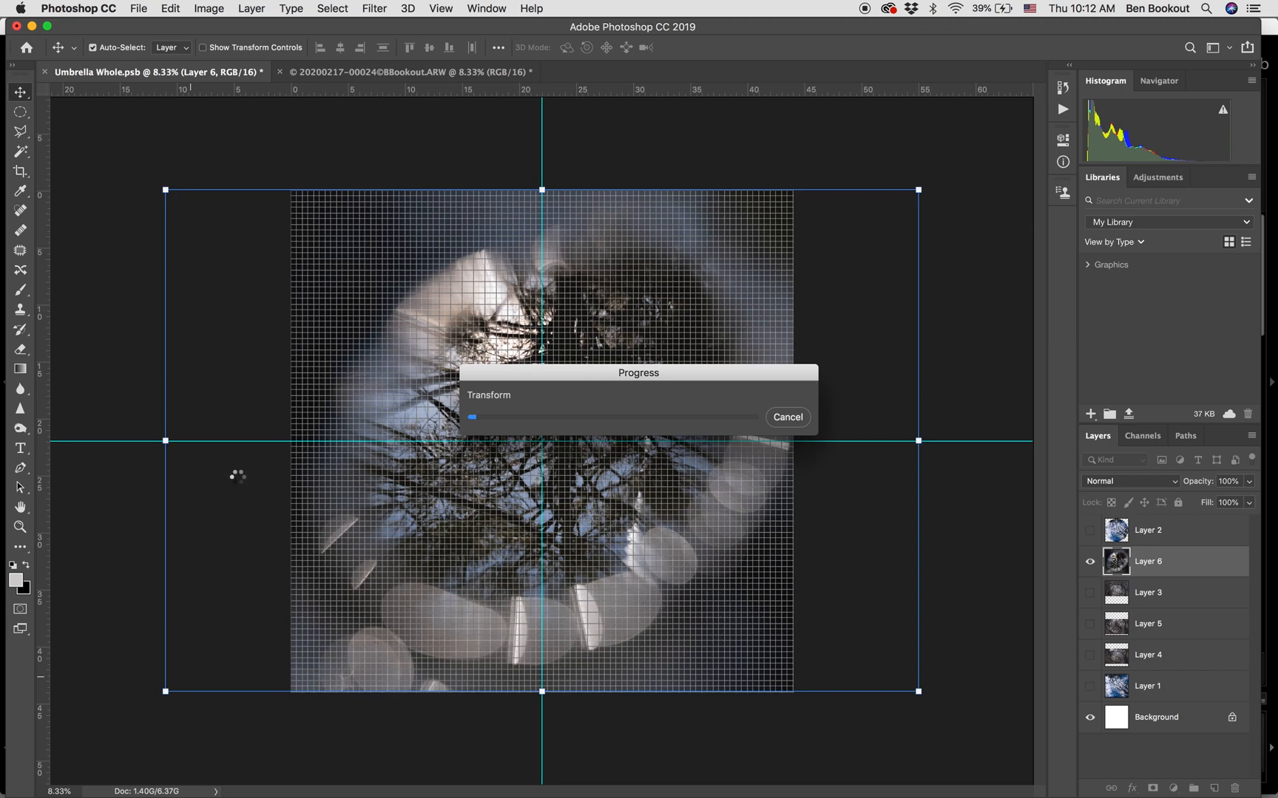
{"action": "mouse_move", "coordinate": [444, 796]}
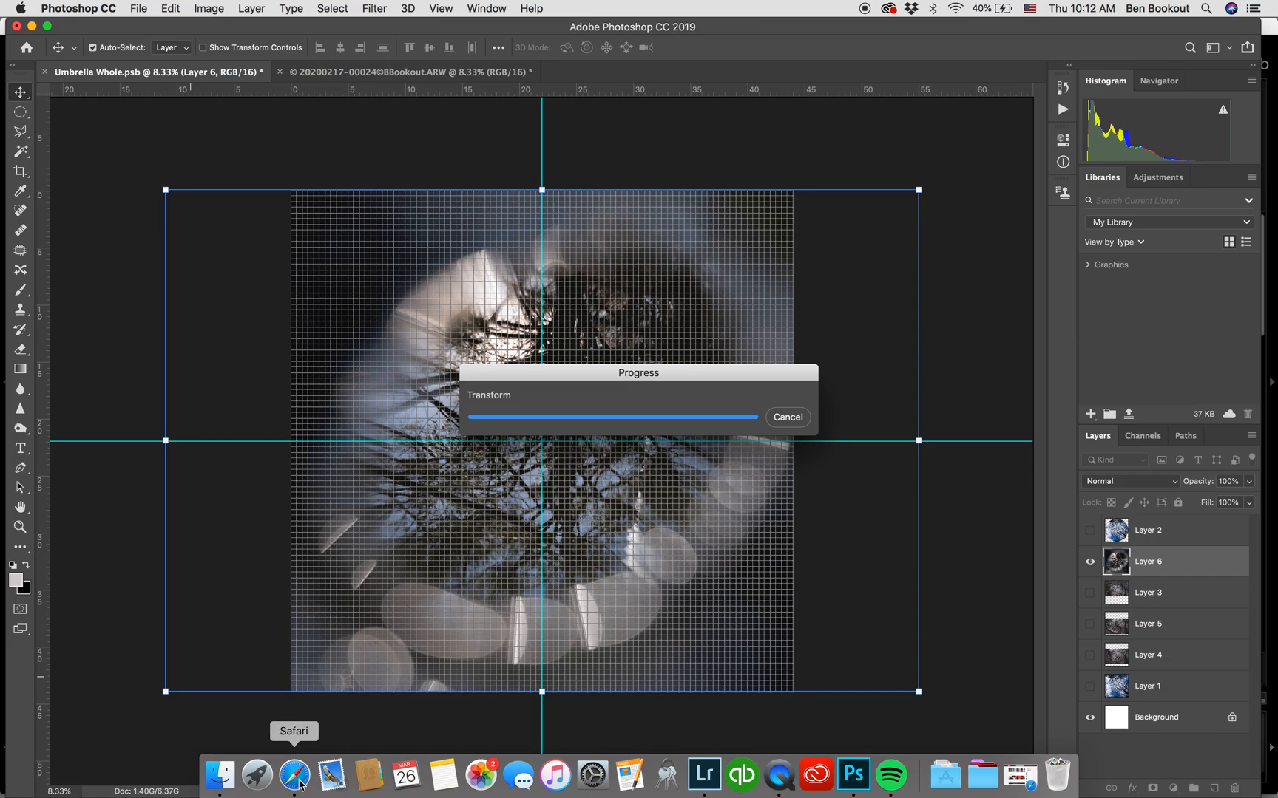
{"action": "left_click", "coordinate": [299, 782]}
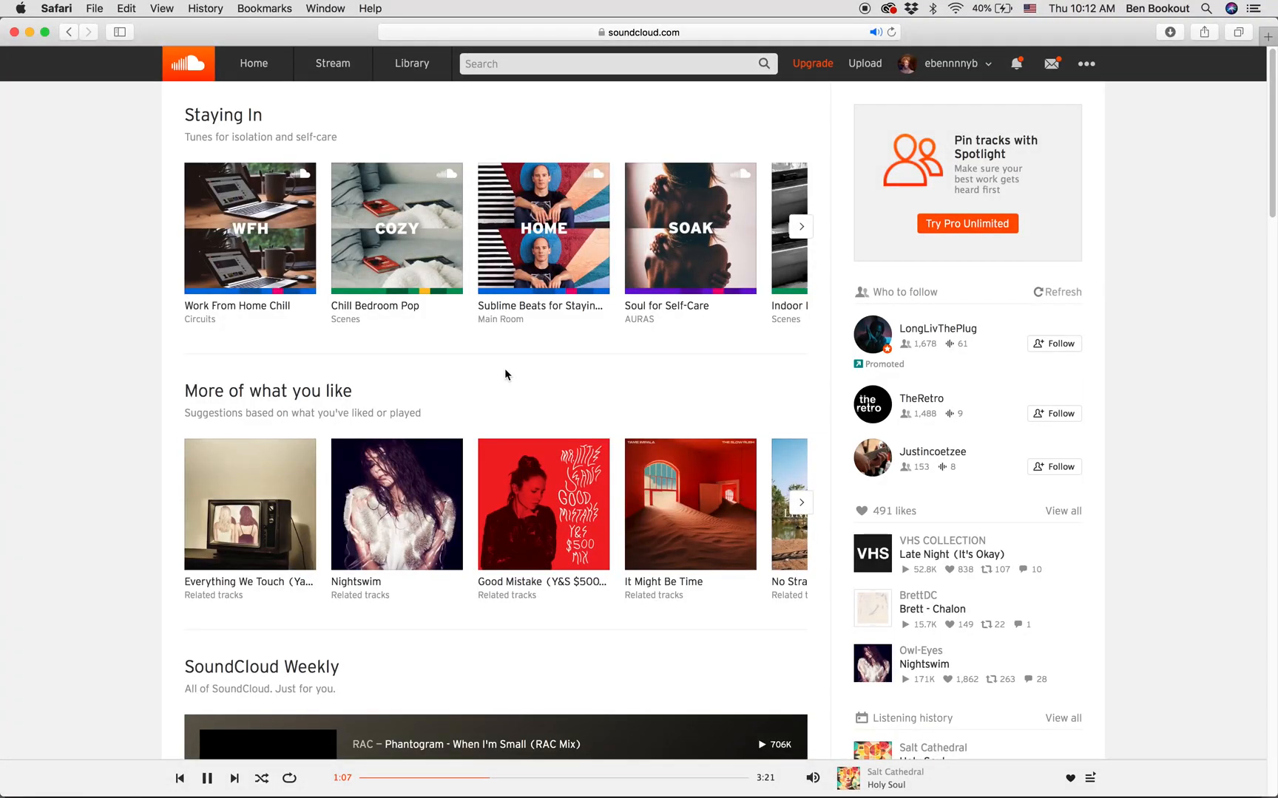
{"action": "mouse_move", "coordinate": [871, 560]}
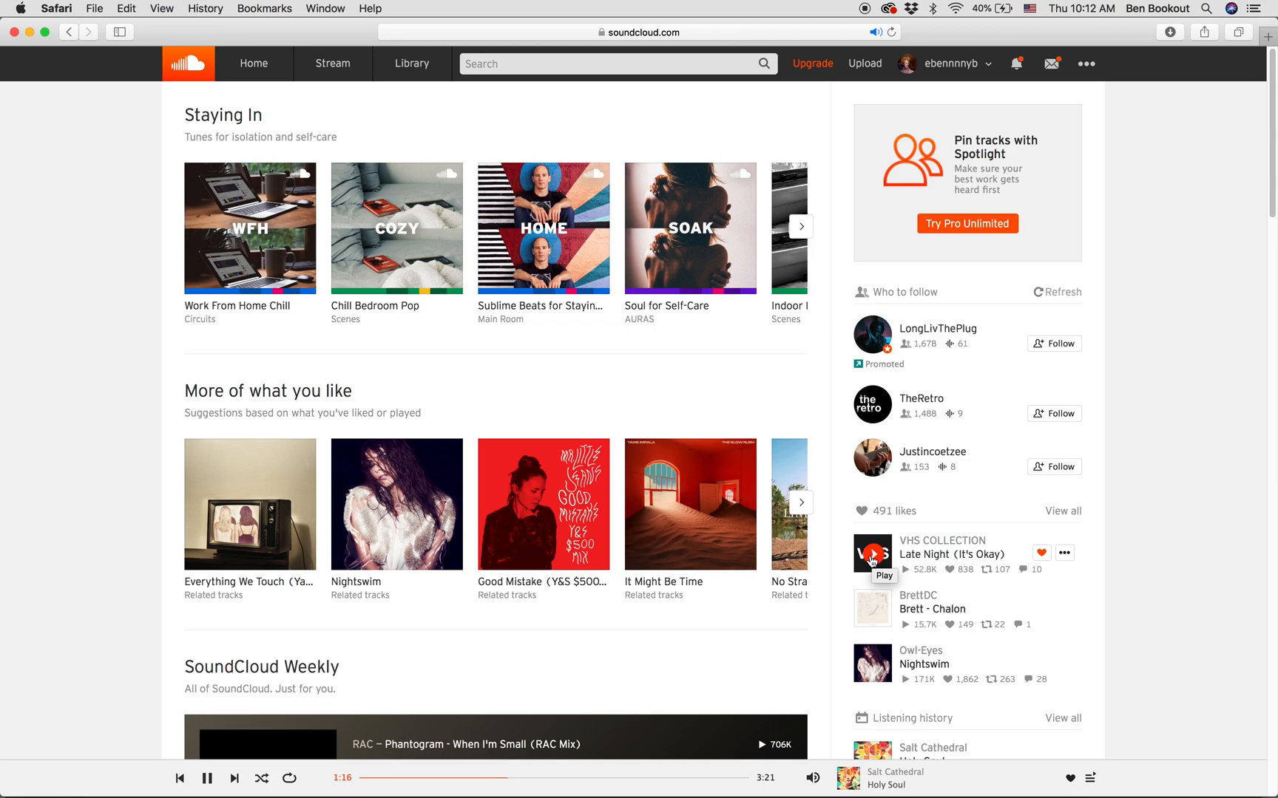
{"action": "mouse_move", "coordinate": [835, 784]}
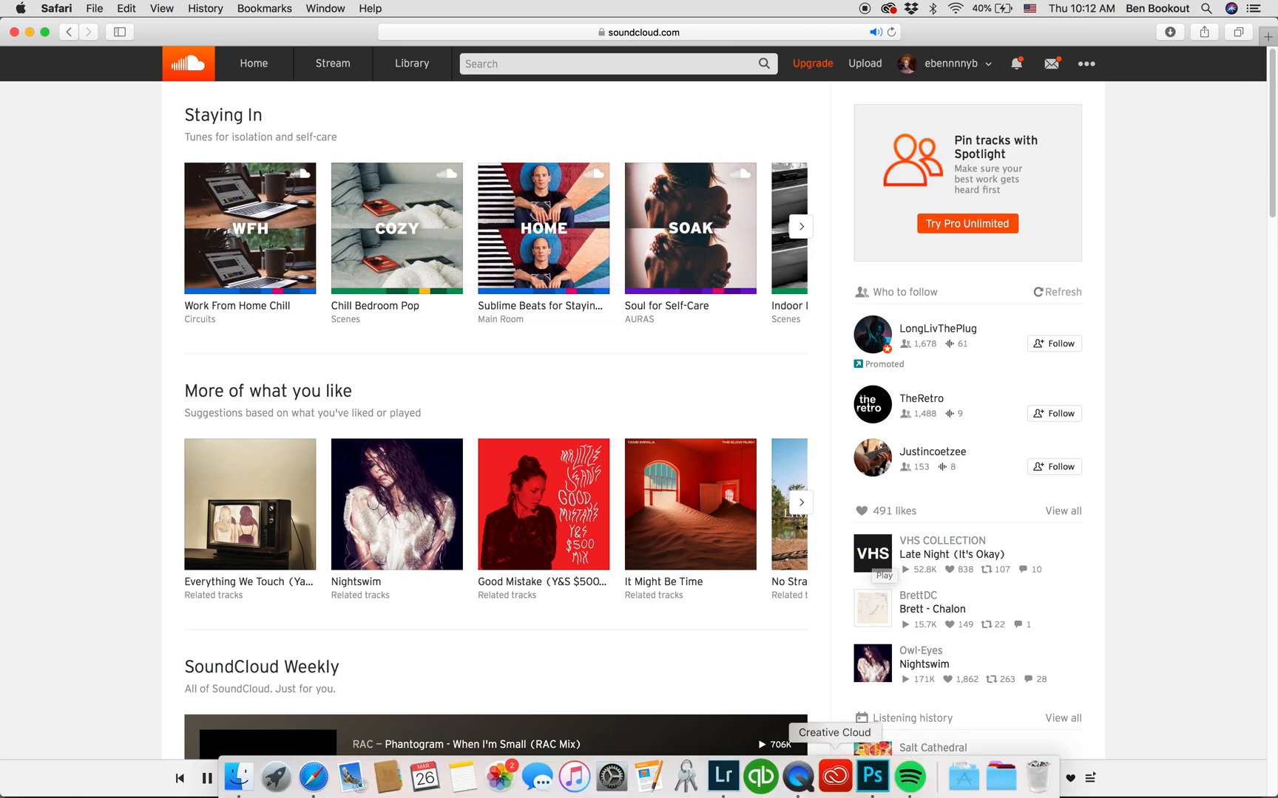
{"action": "left_click", "coordinate": [878, 785]}
{"action": "right_click", "coordinate": [909, 776]}
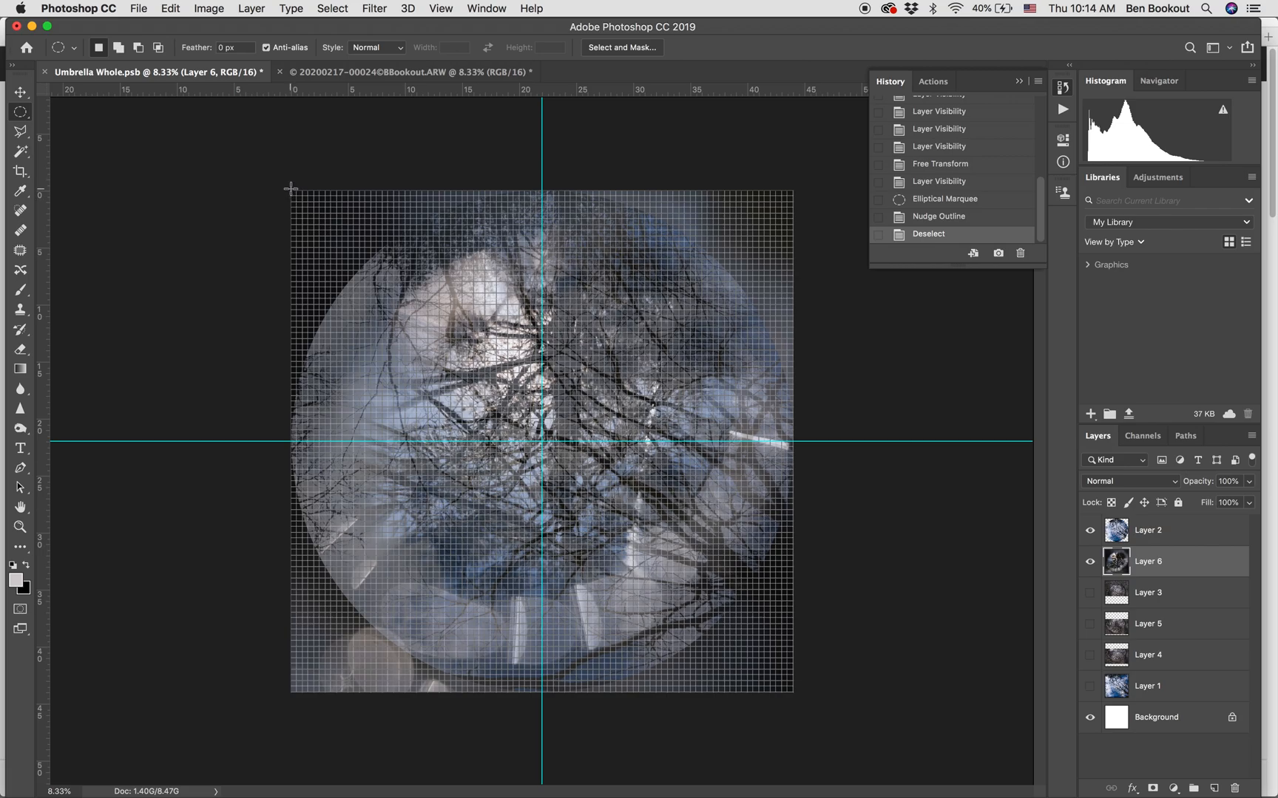
Copy a full-canvas circular selection of Layer 6 into a new layer, hiding Layer 2 and Layer 6.
{"action": "left_click_drag", "start_coordinate": [290, 190], "coordinate": [793, 758]}
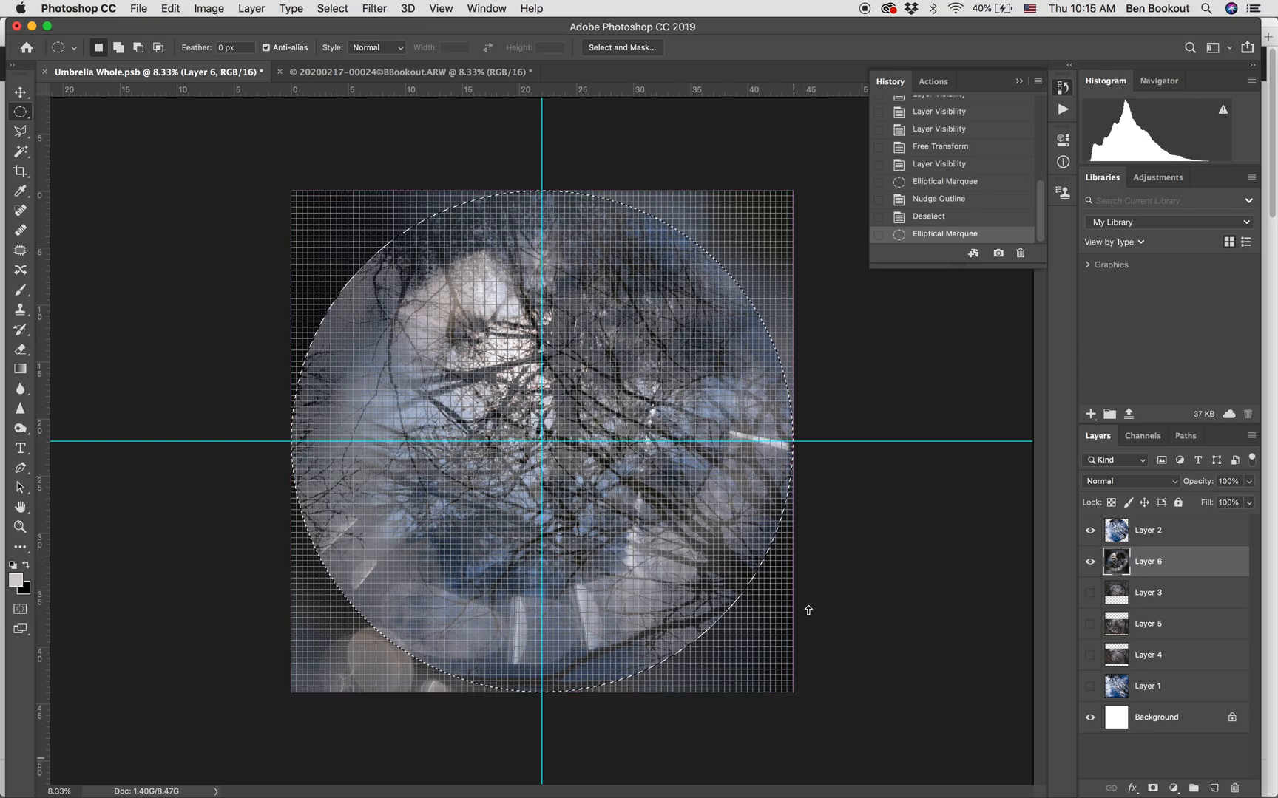
{"action": "left_click", "coordinate": [1090, 530]}
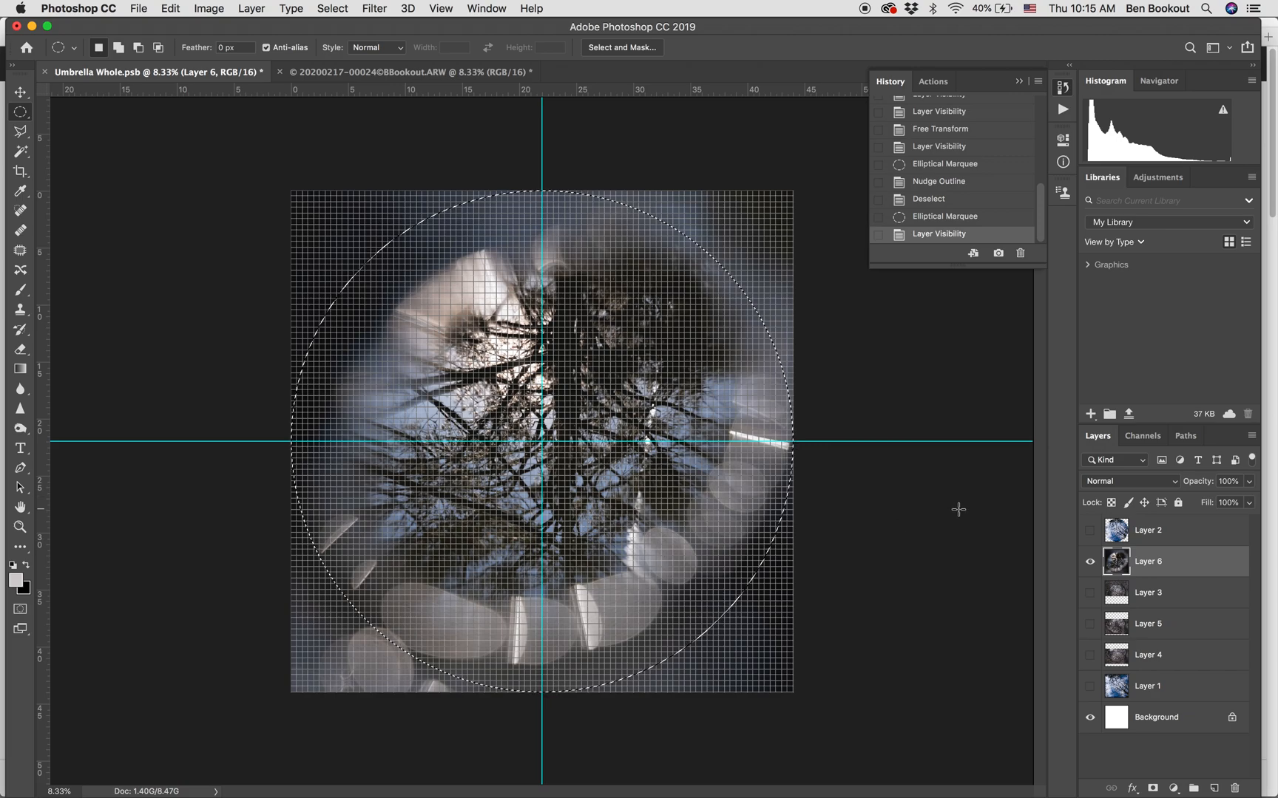
{"action": "key", "text": "super+c"}
{"action": "key", "text": "super+v"}
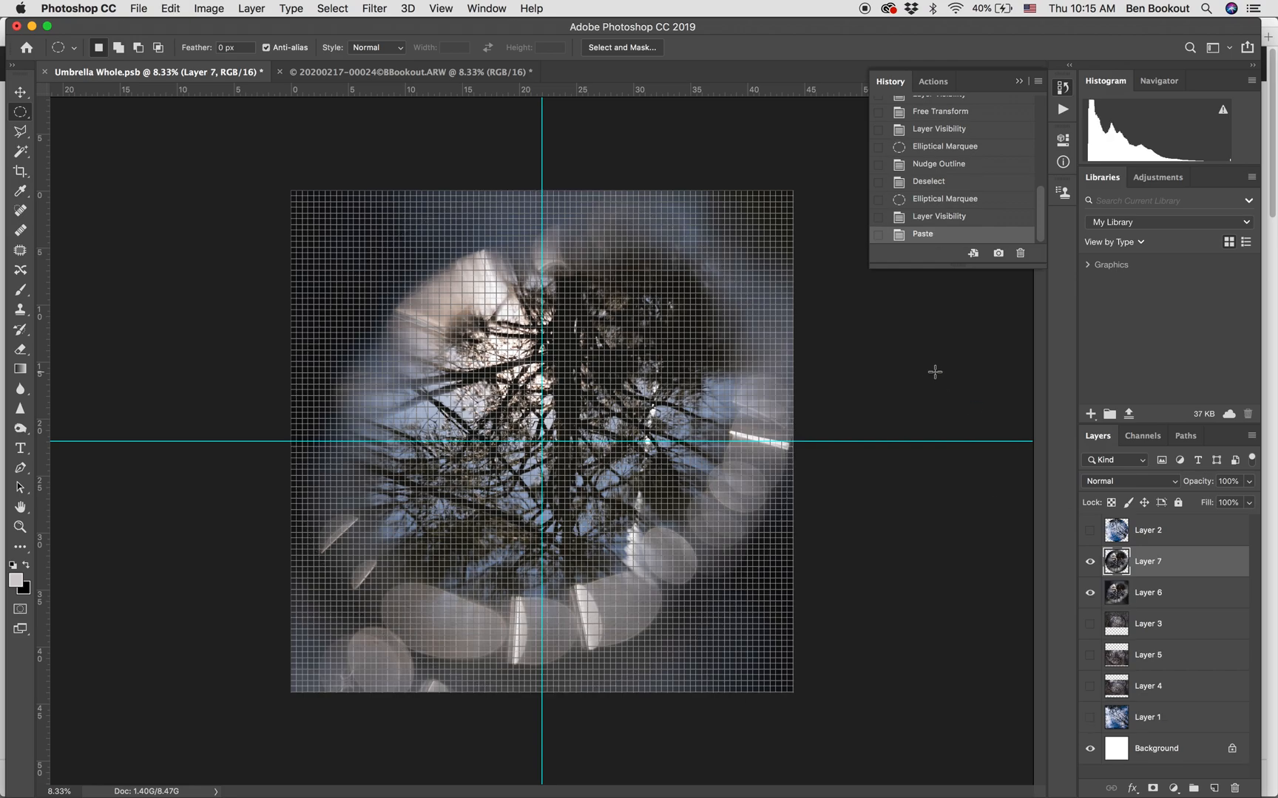
{"action": "left_click", "coordinate": [1019, 81]}
{"action": "left_click", "coordinate": [1089, 593]}
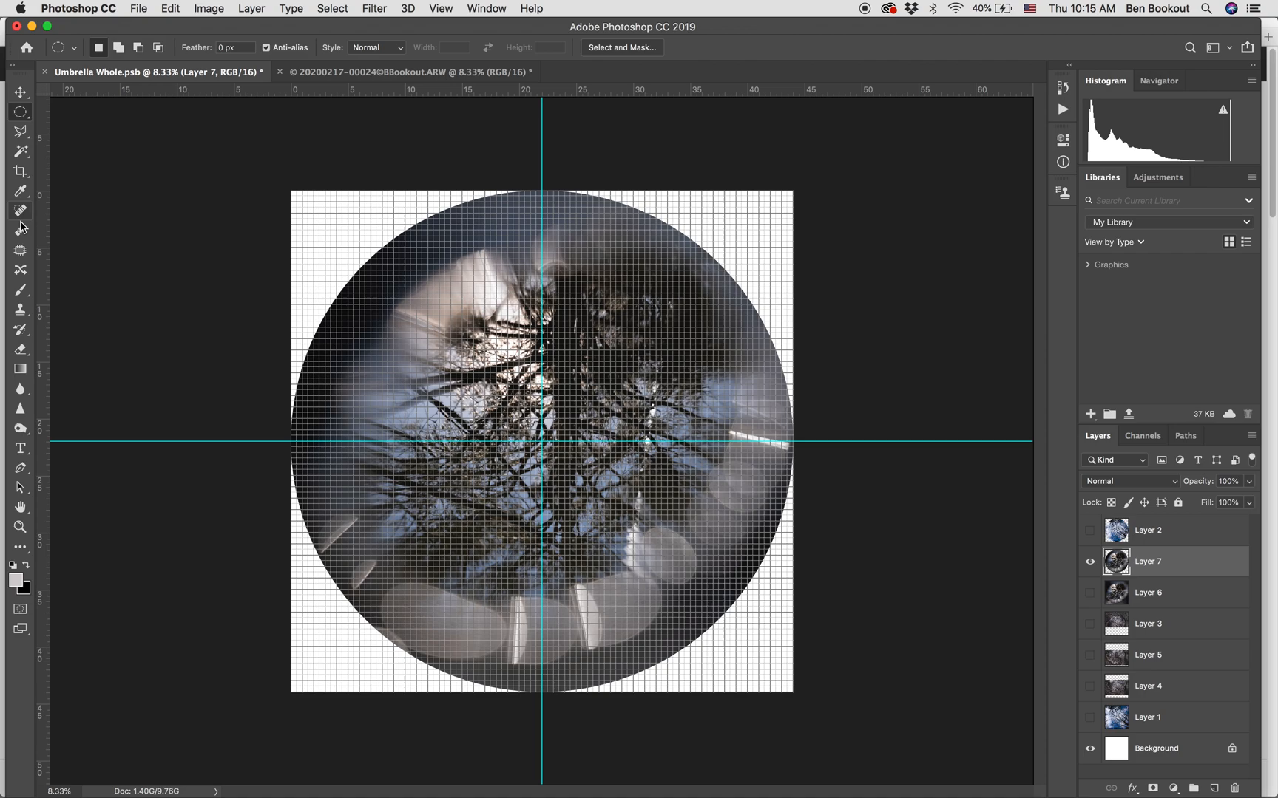
Draw a 15840 px circle with the Ellipse Tool at the canvas origin, using no fill and a red dashed stroke.
{"action": "left_click", "coordinate": [26, 555]}
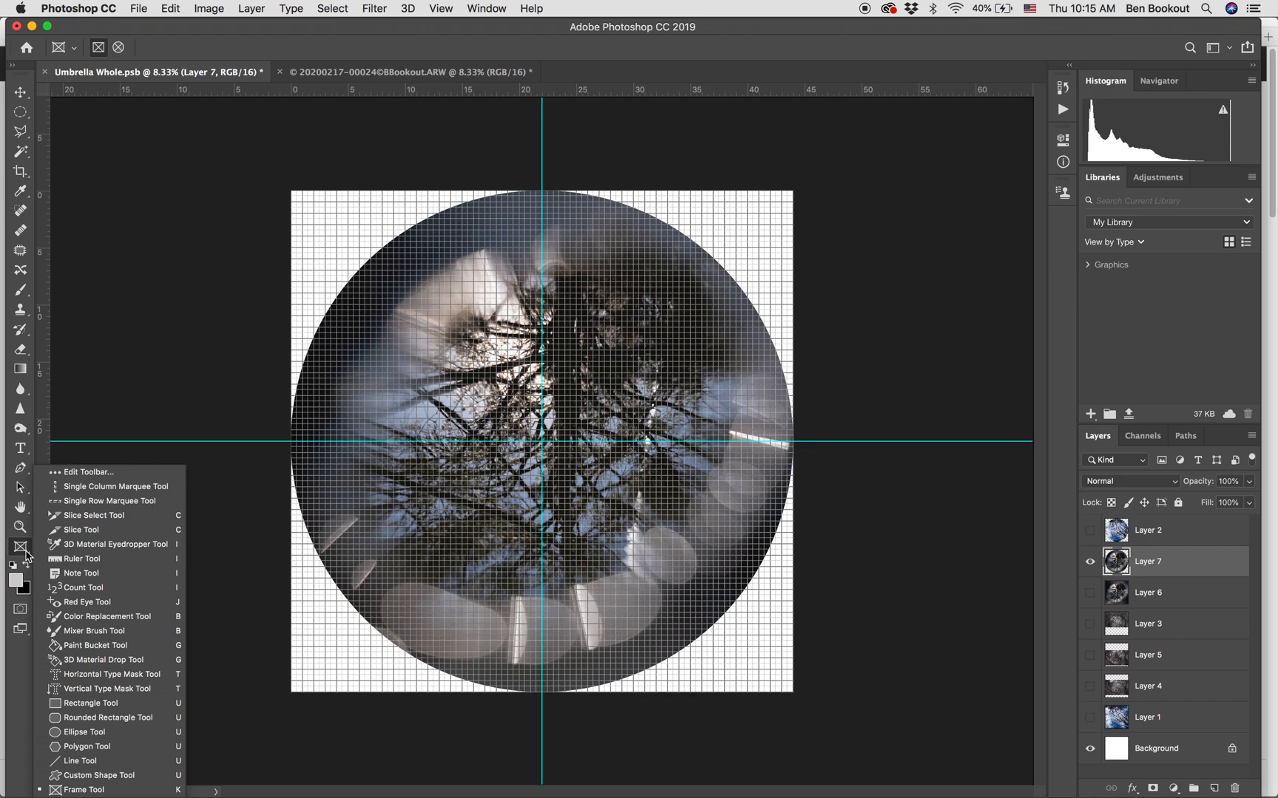
{"action": "left_click", "coordinate": [84, 732]}
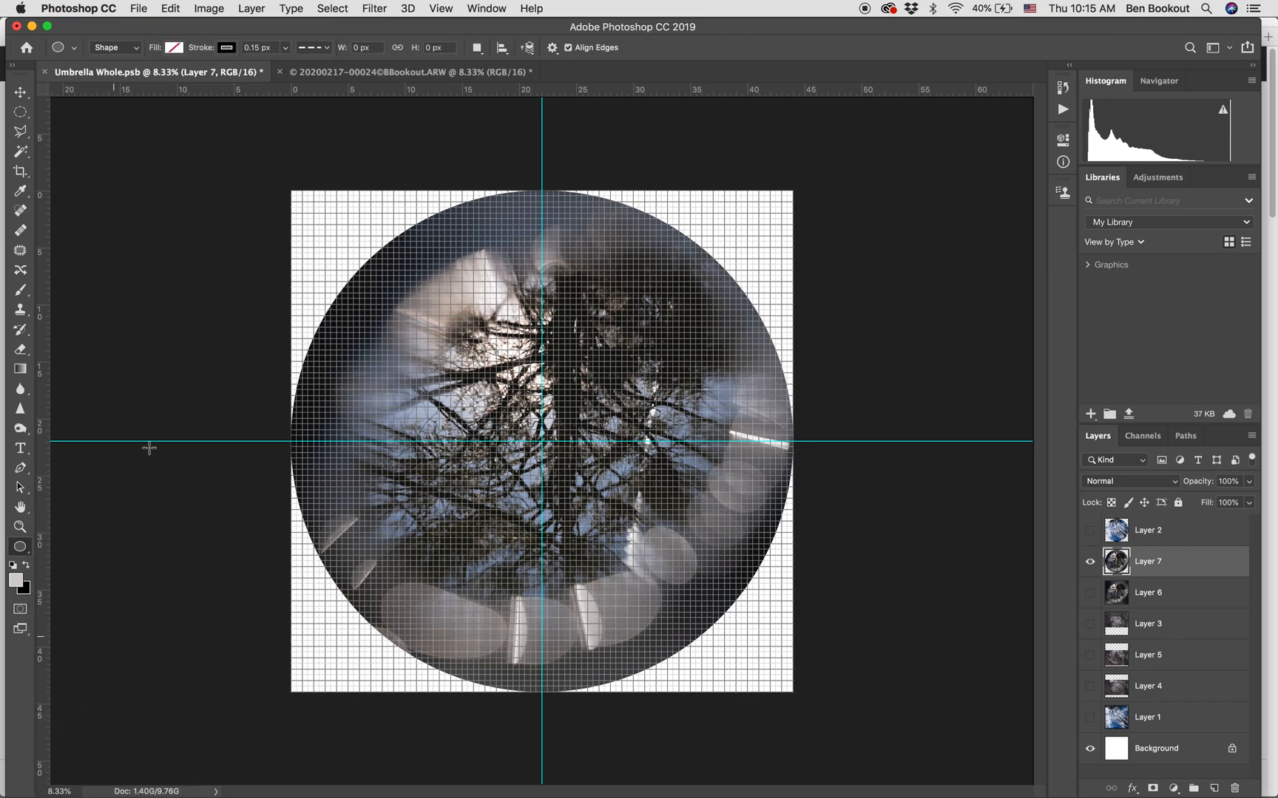
{"action": "left_click", "coordinate": [231, 49]}
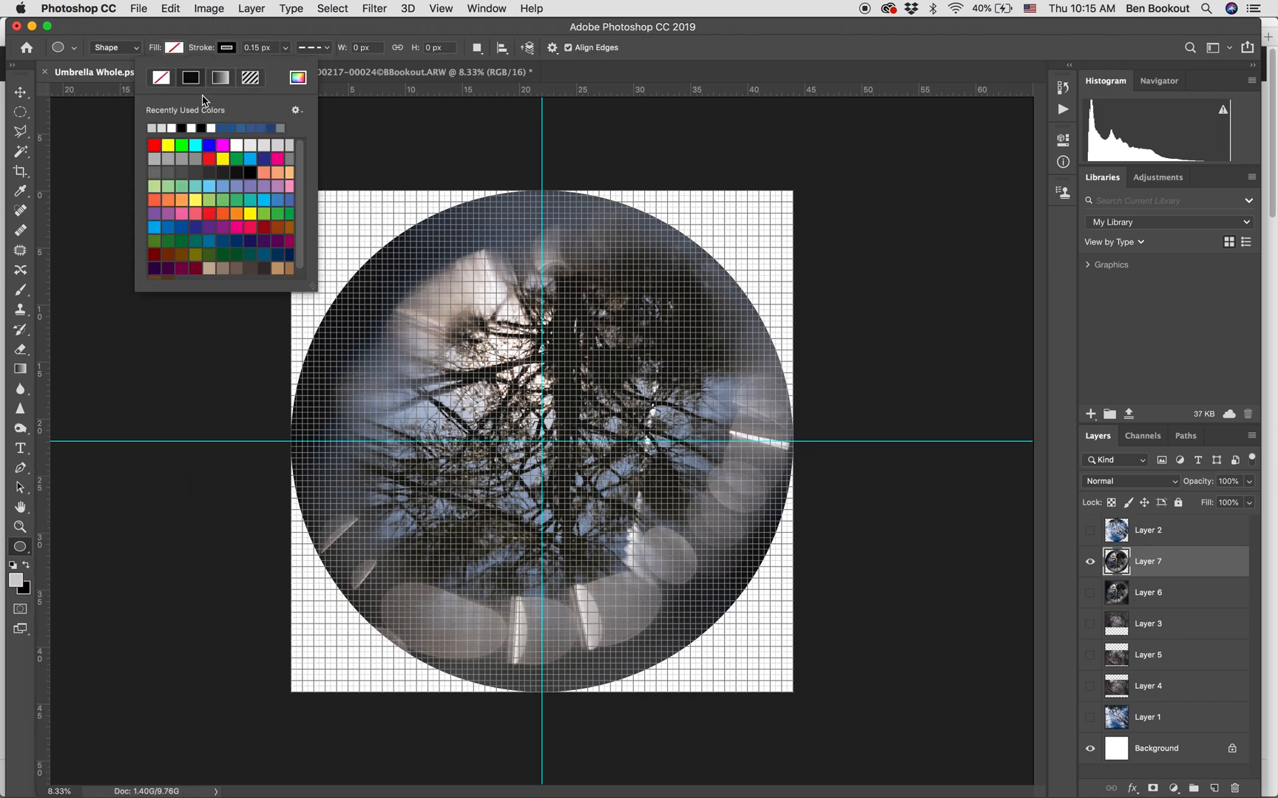
{"action": "left_click", "coordinate": [155, 145]}
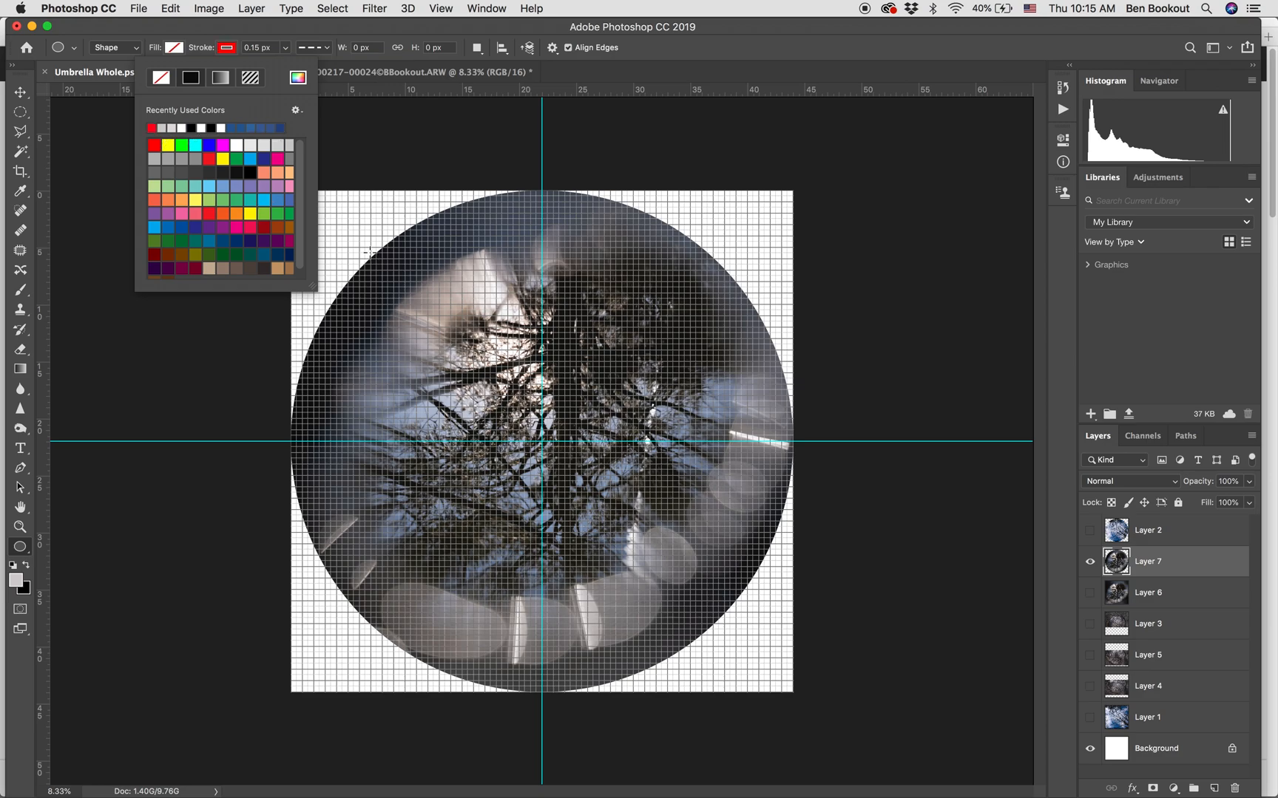
{"action": "left_click", "coordinate": [226, 48]}
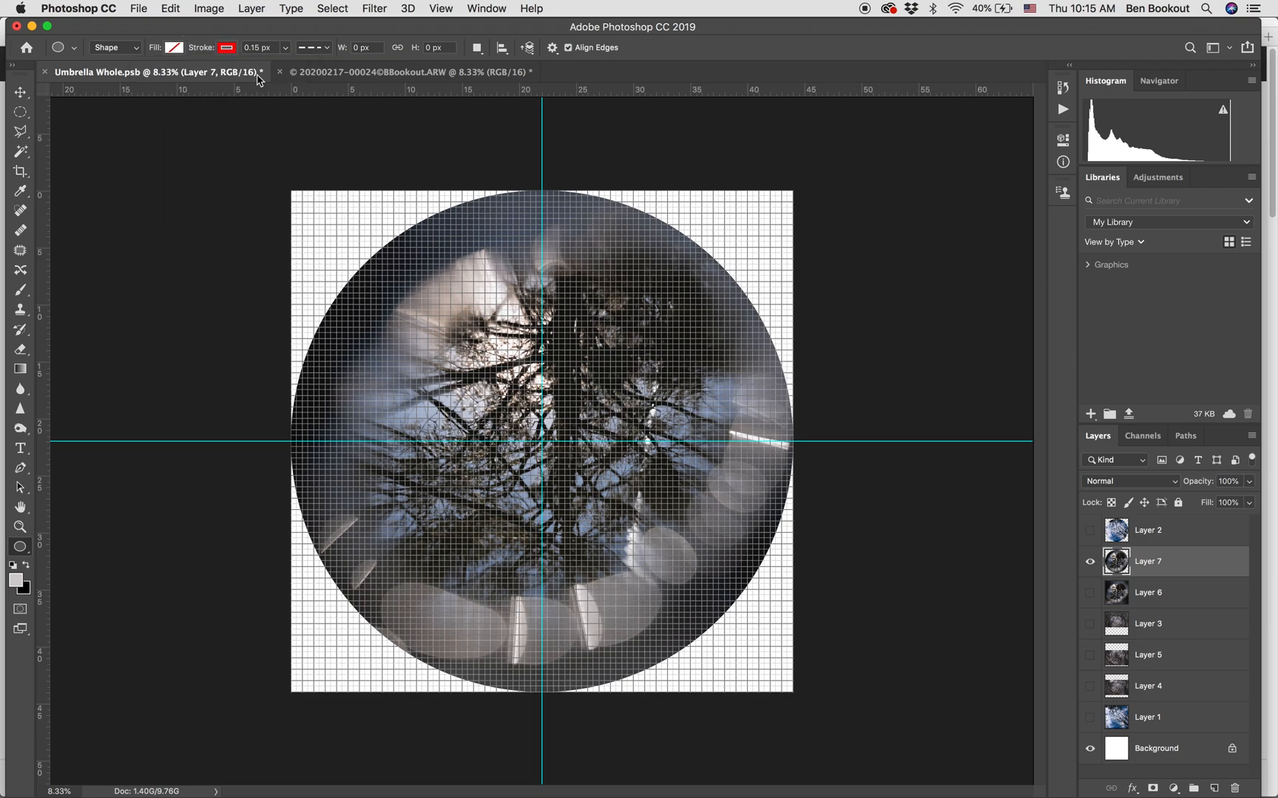
{"action": "left_click_drag", "start_coordinate": [291, 188], "coordinate": [793, 771]}
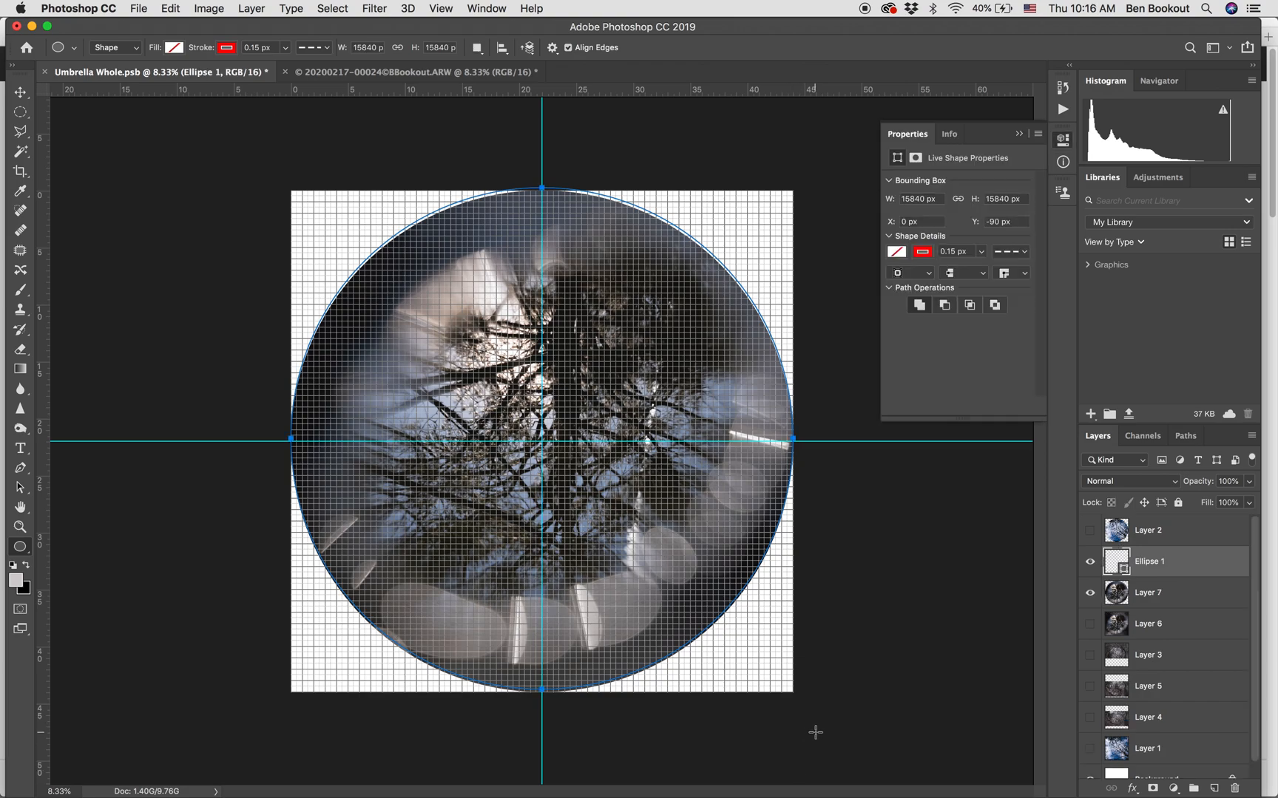
{"action": "key", "text": "super+z"}
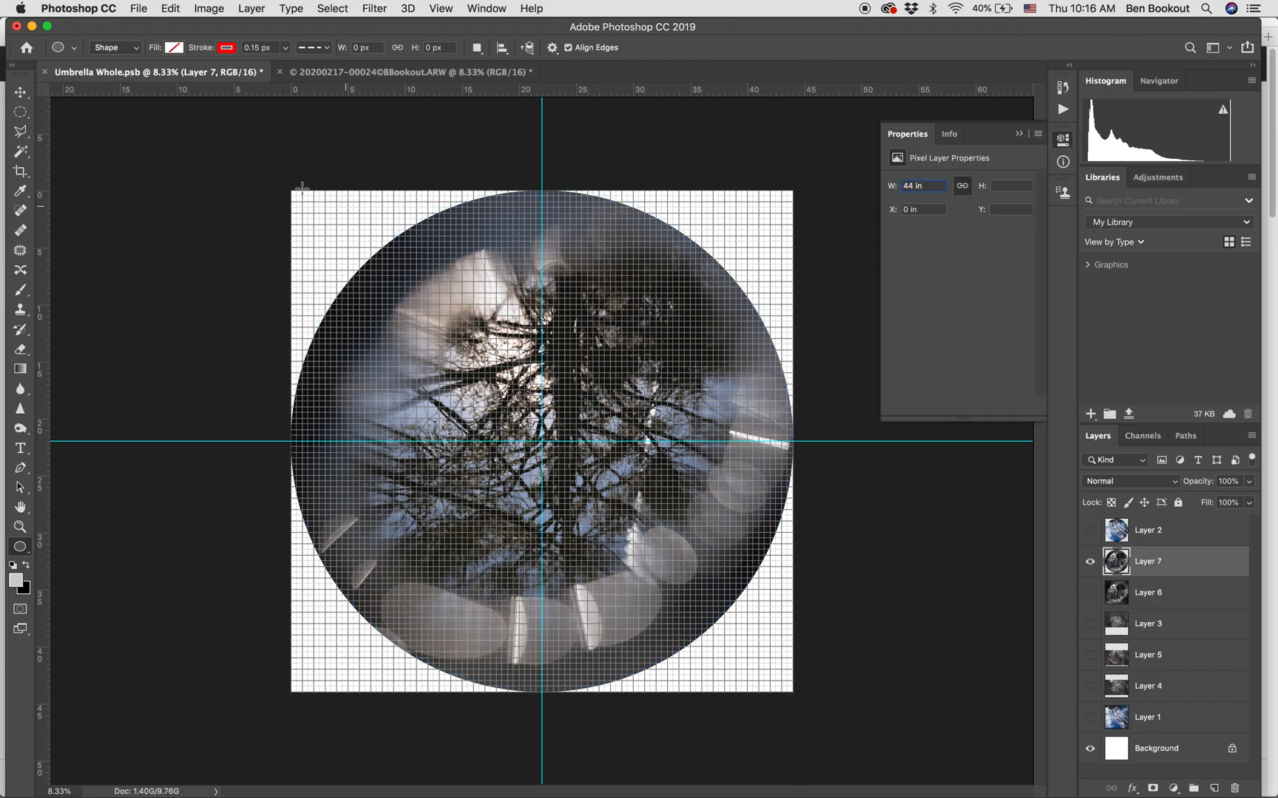
{"action": "left_click_drag", "start_coordinate": [291, 190], "coordinate": [794, 779]}
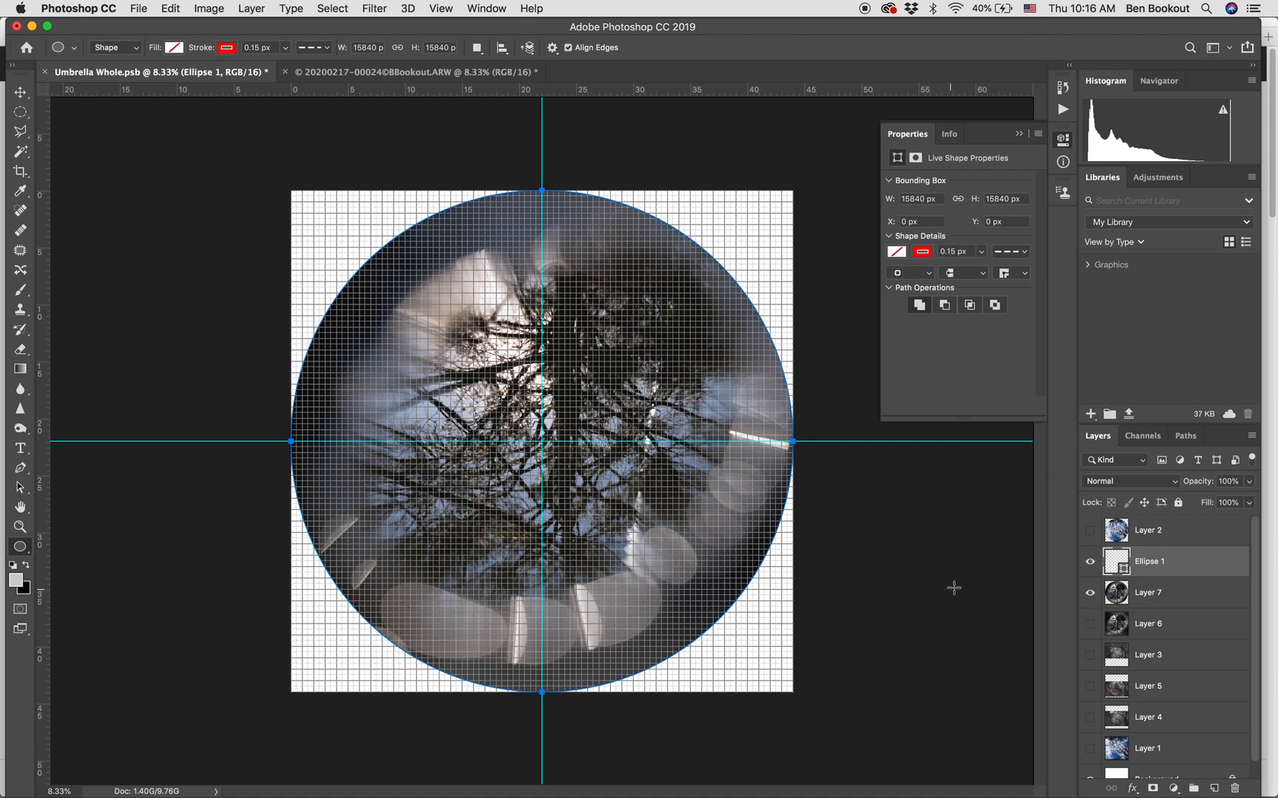
Hide Layer 7 and set the circle's red stroke width to about 48 px.
{"action": "left_click", "coordinate": [1090, 592]}
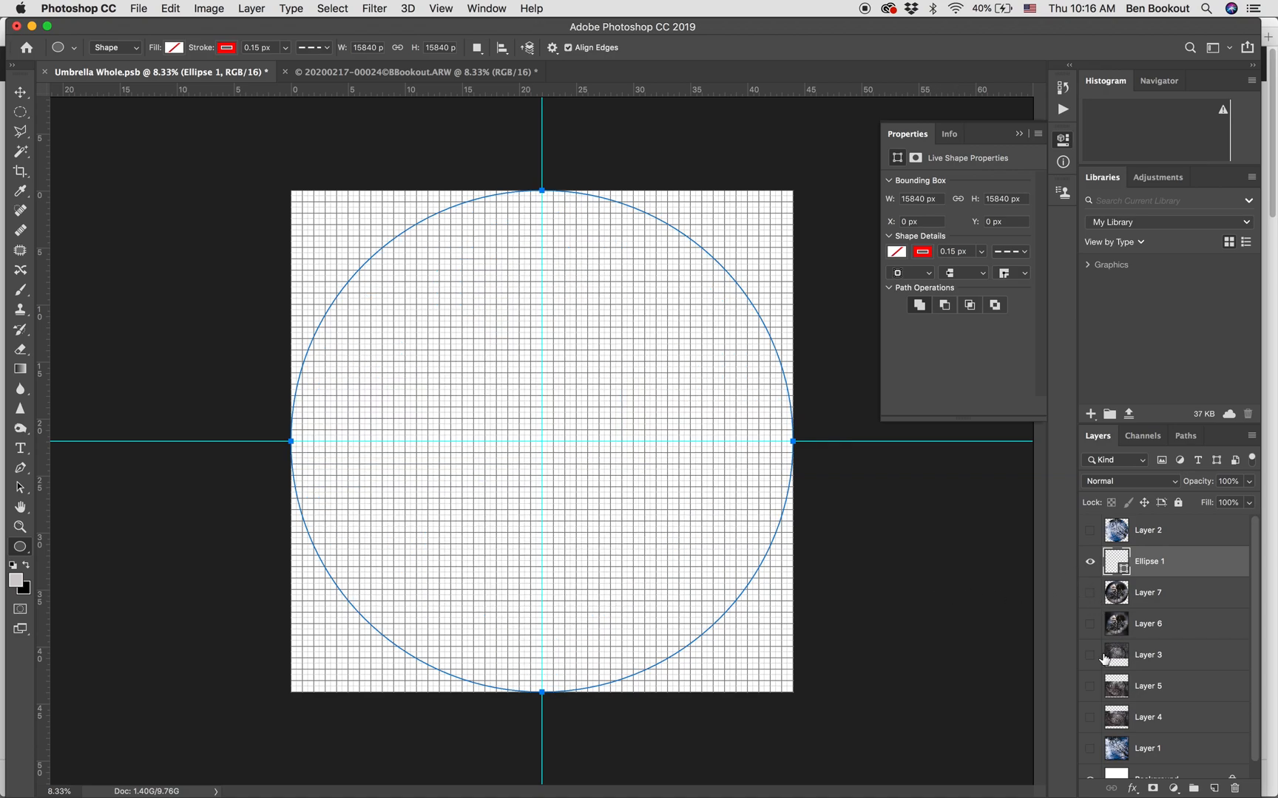
{"action": "left_click", "coordinate": [1018, 133]}
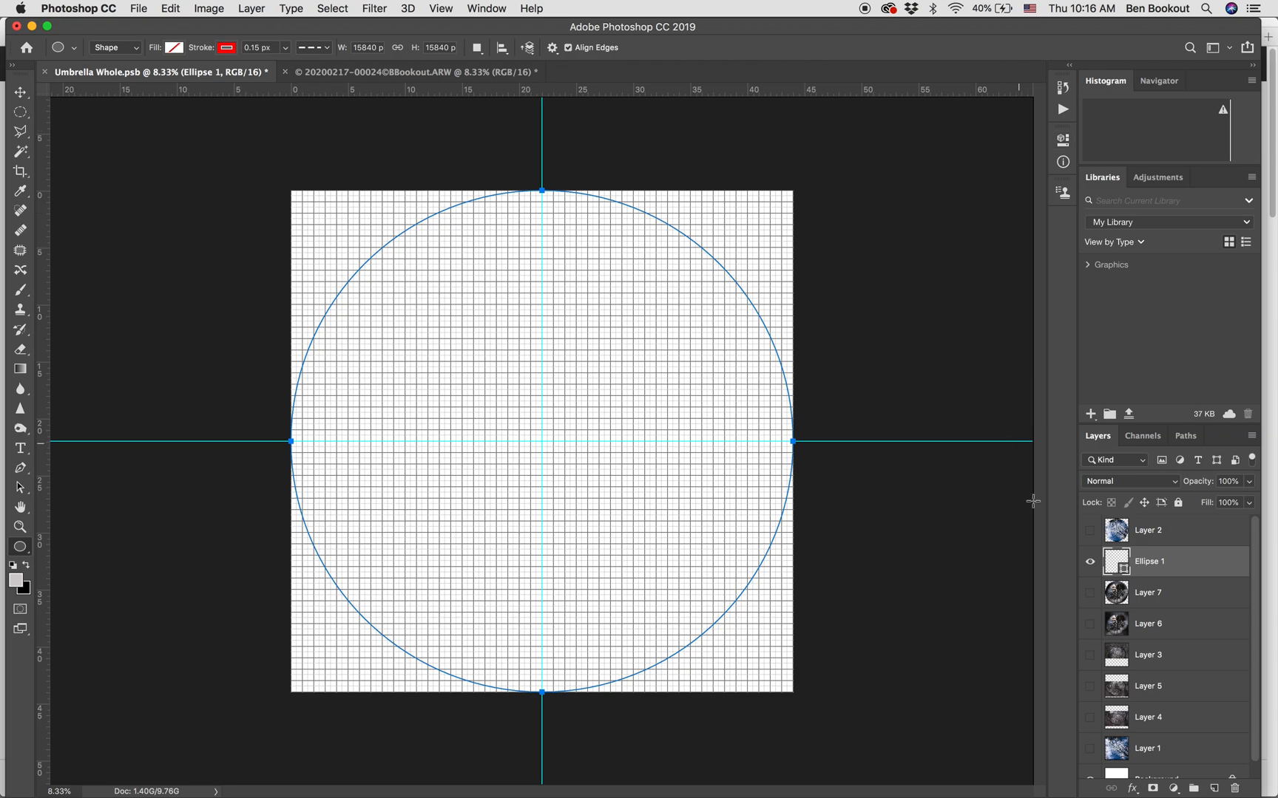
{"action": "left_click", "coordinate": [286, 48]}
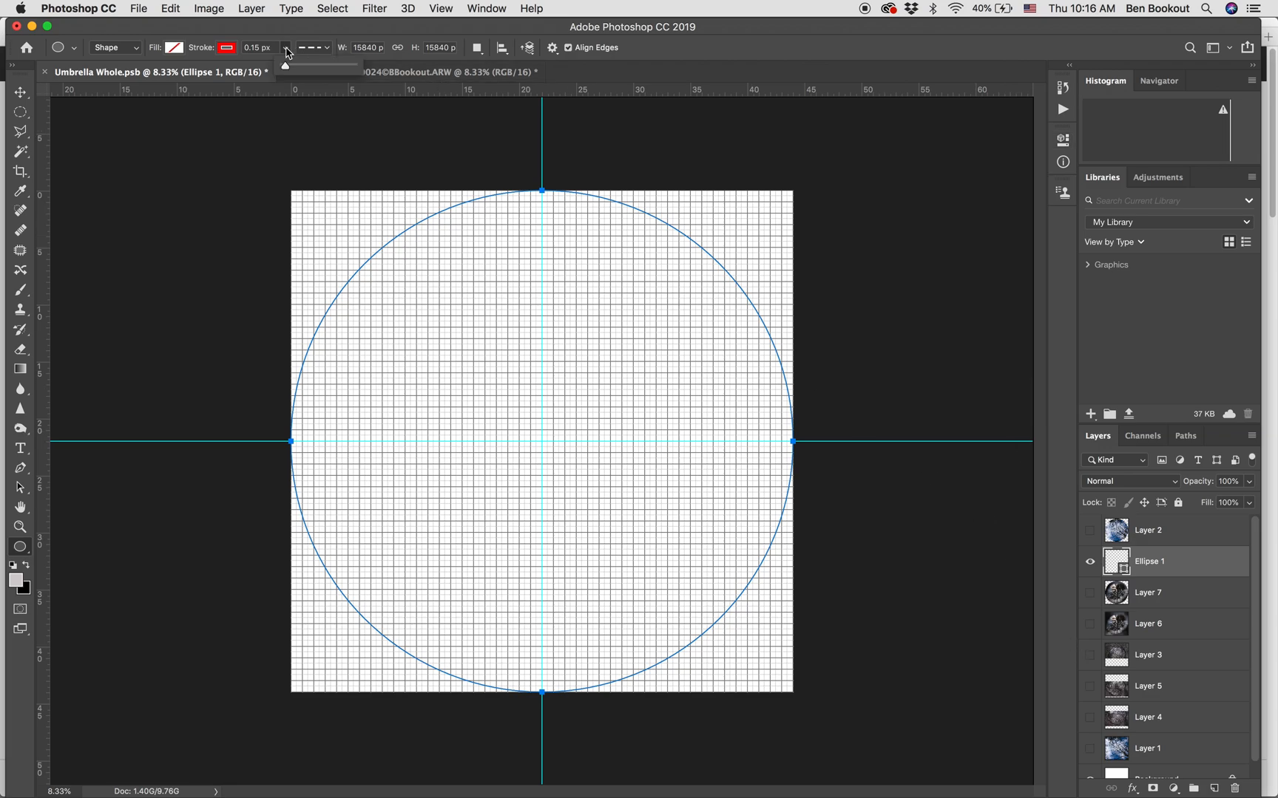
{"action": "left_click_drag", "start_coordinate": [286, 65], "coordinate": [308, 71]}
{"action": "left_click_drag", "start_coordinate": [308, 70], "coordinate": [306, 71]}
{"action": "left_click", "coordinate": [20, 91]}
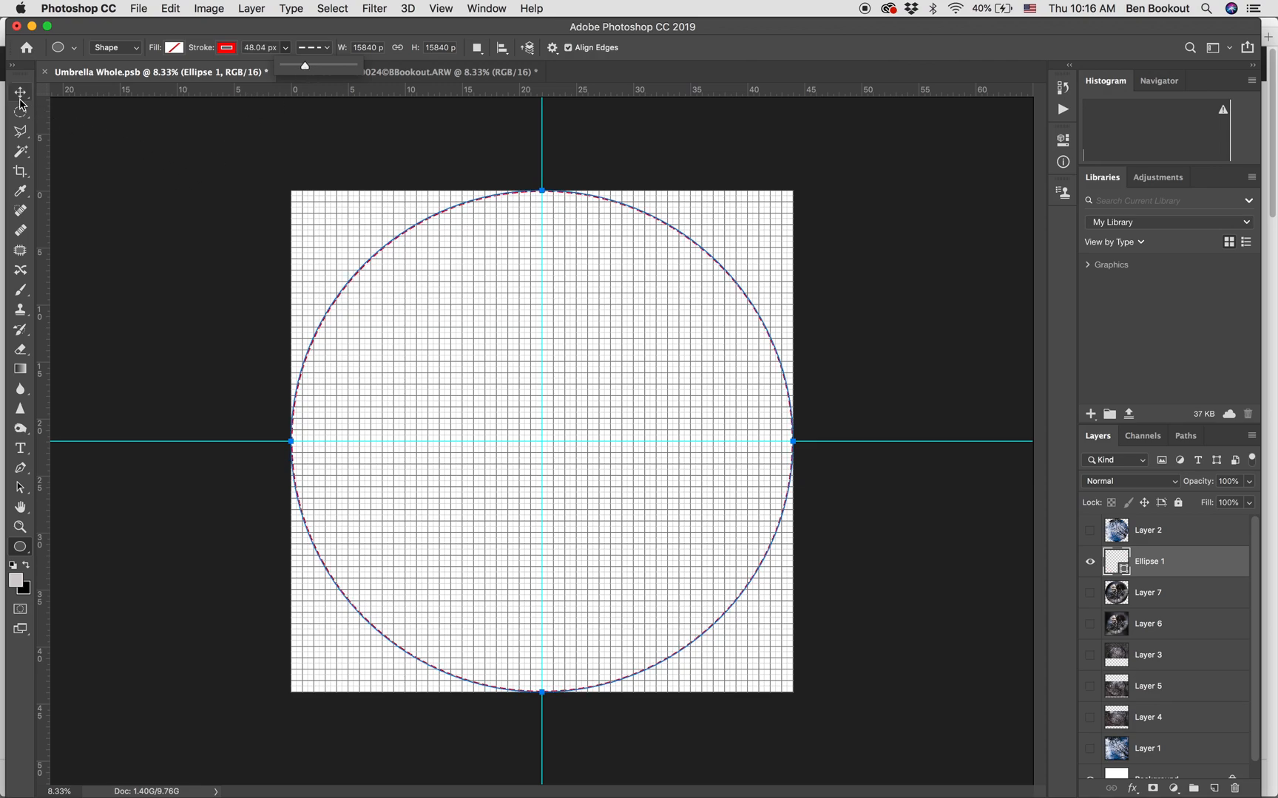
Show Layer 6 and warp it by pulling its upper-left corner outward beyond the canvas.
{"action": "left_click", "coordinate": [1091, 624]}
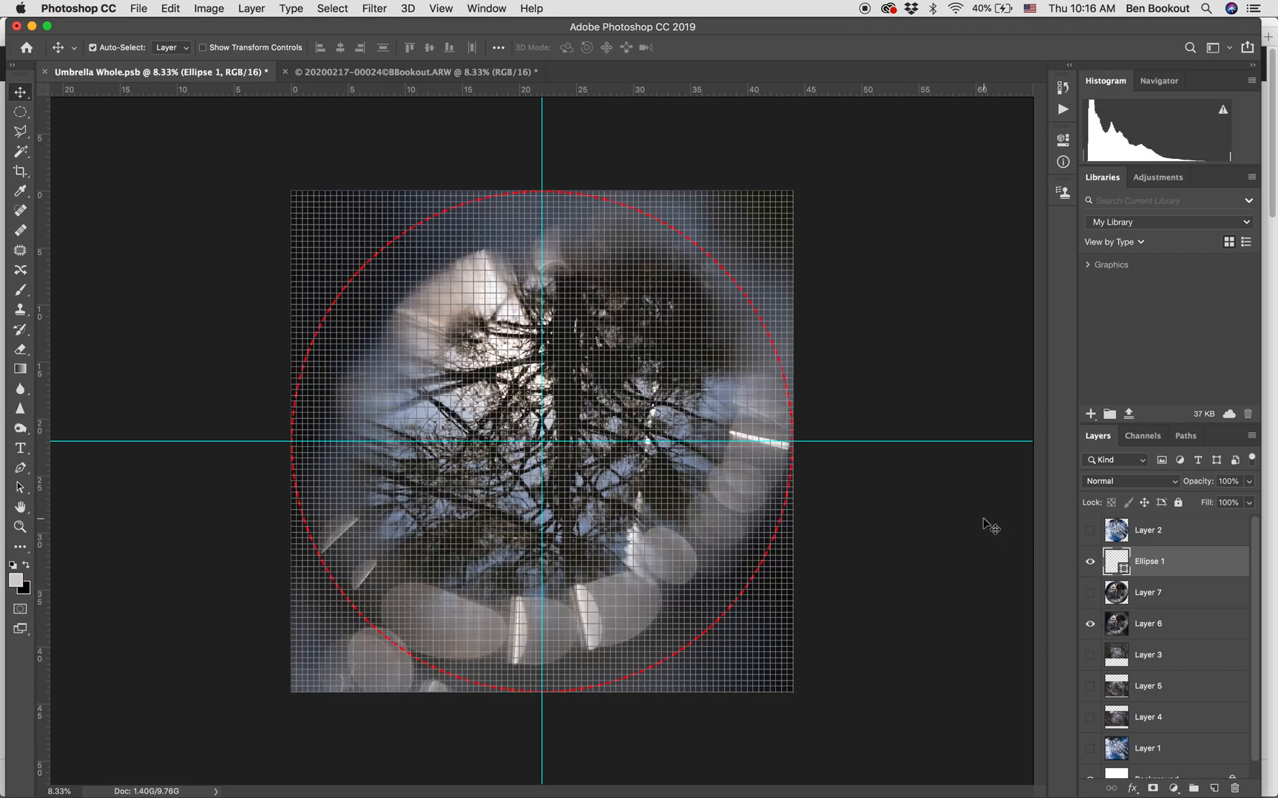
{"action": "left_click", "coordinate": [1160, 626]}
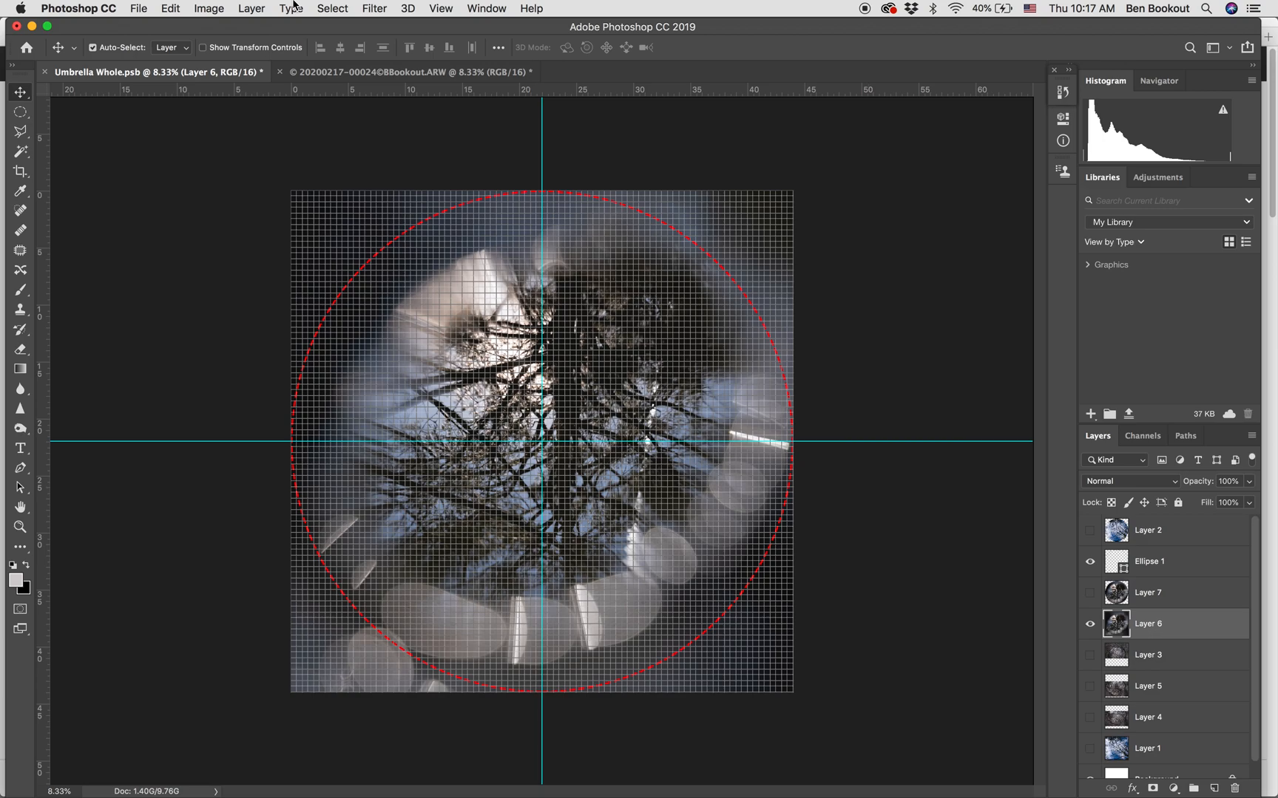
{"action": "left_click", "coordinate": [111, 8]}
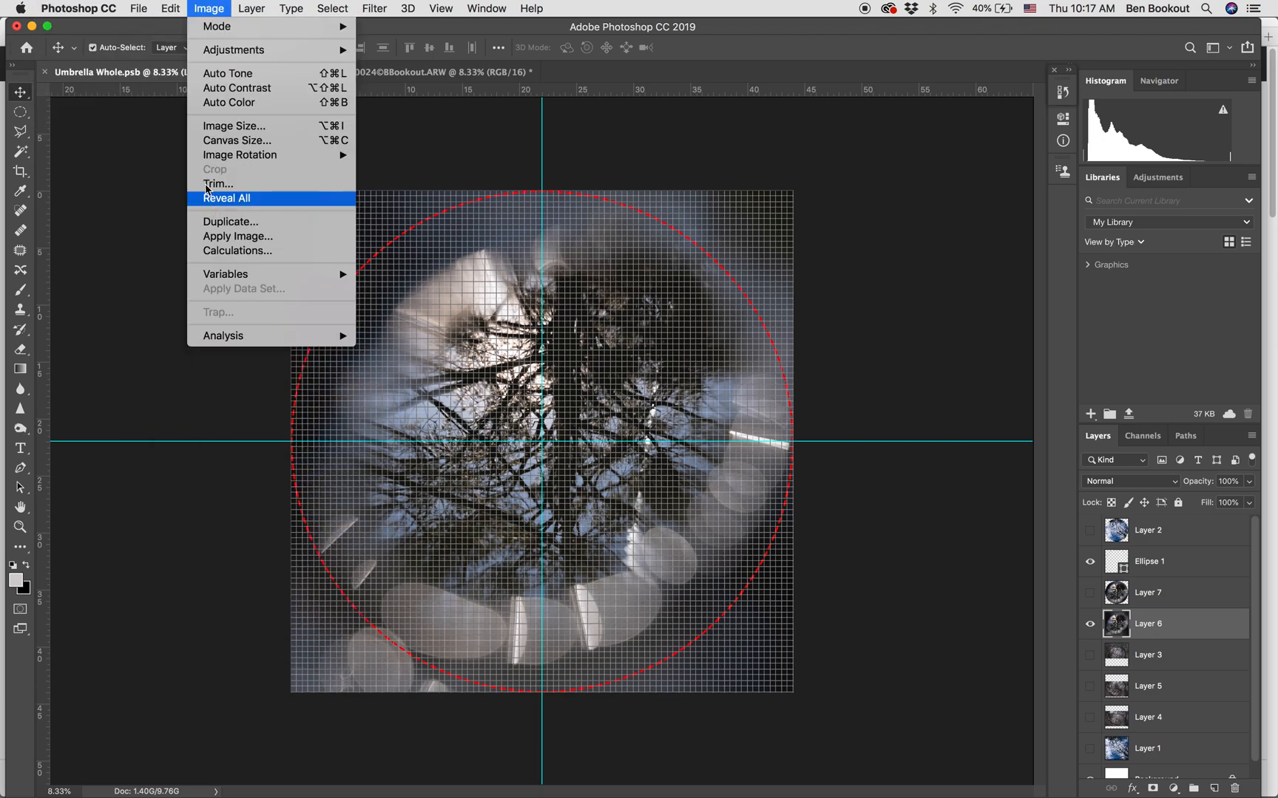
{"action": "mouse_move", "coordinate": [171, 8]}
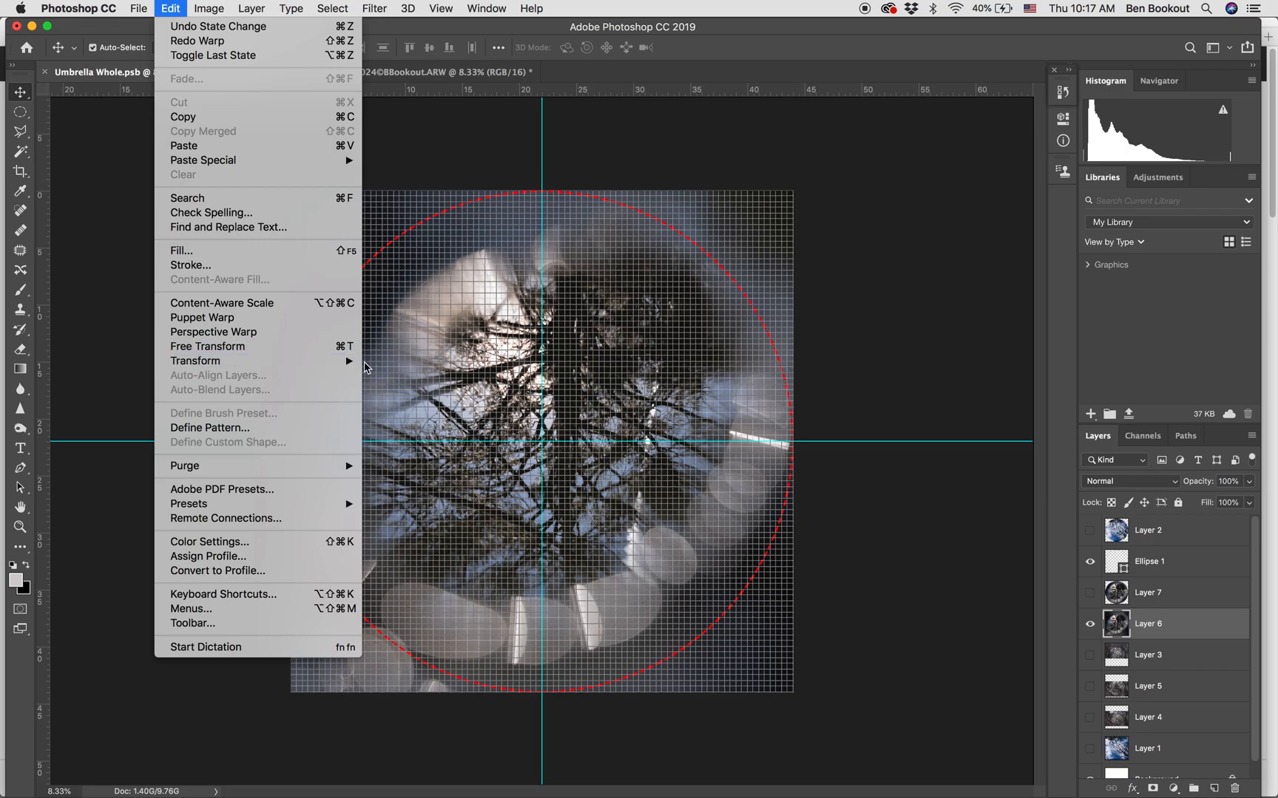
{"action": "mouse_move", "coordinate": [349, 363]}
{"action": "left_click", "coordinate": [411, 458]}
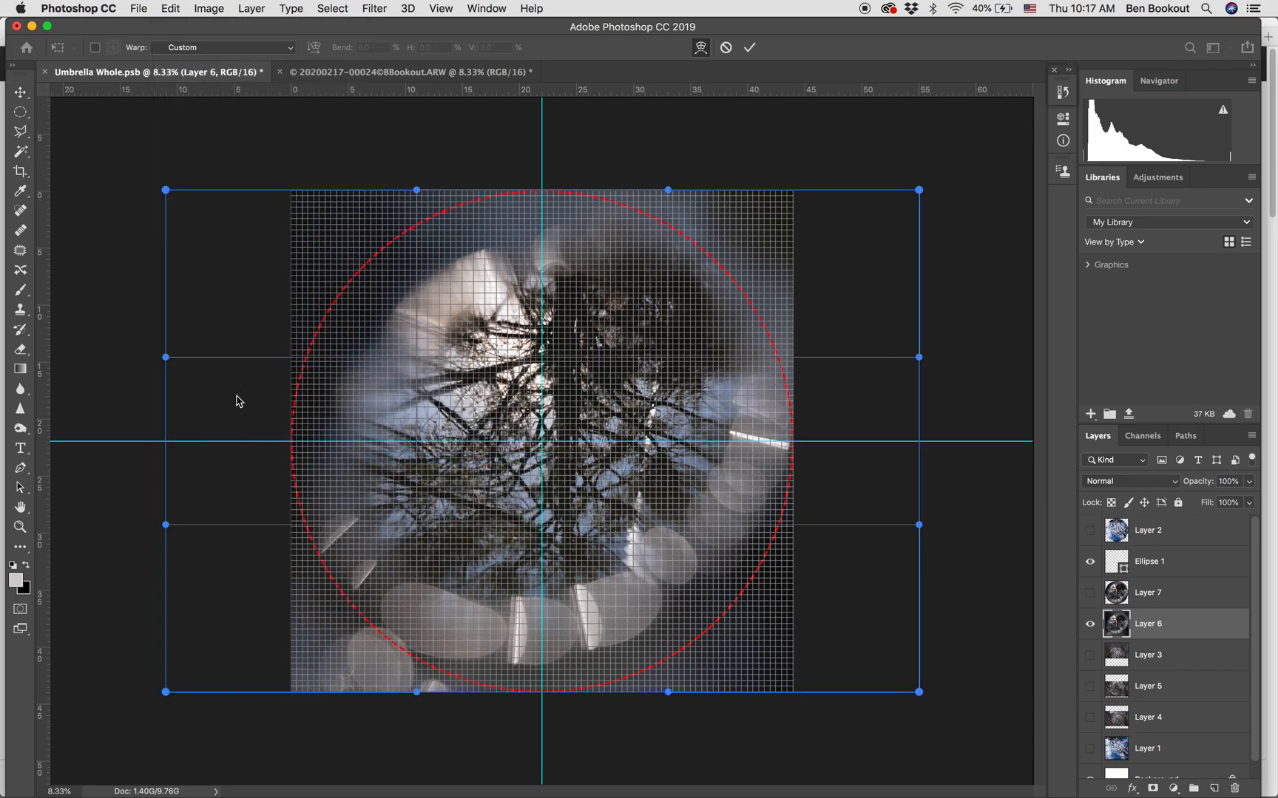
{"action": "left_click_drag", "start_coordinate": [165, 190], "coordinate": [102, 125]}
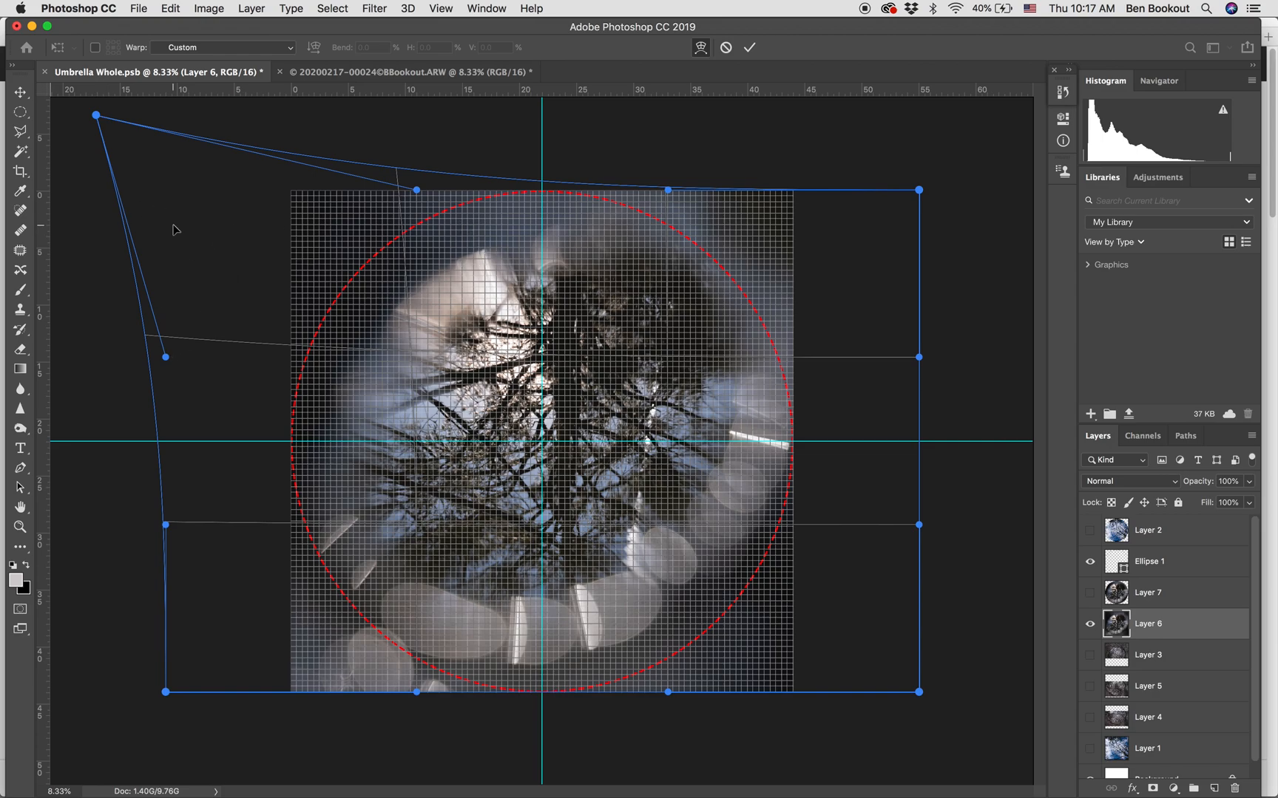
{"action": "key", "text": "super+minus"}
{"action": "key", "text": "super+minus"}
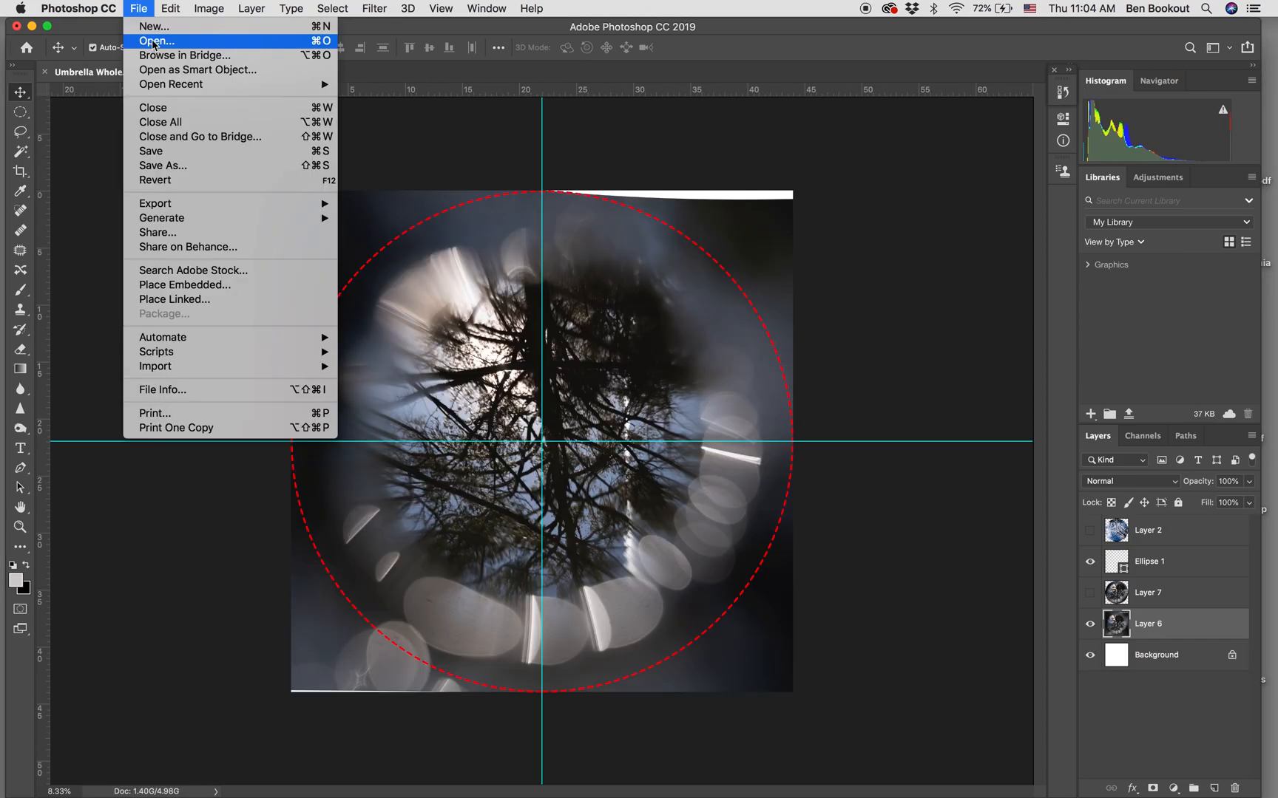
Open Umbrella Prints.psd from the Umbrella folder and return to the Umbrella Whole document.
{"action": "left_click", "coordinate": [156, 41]}
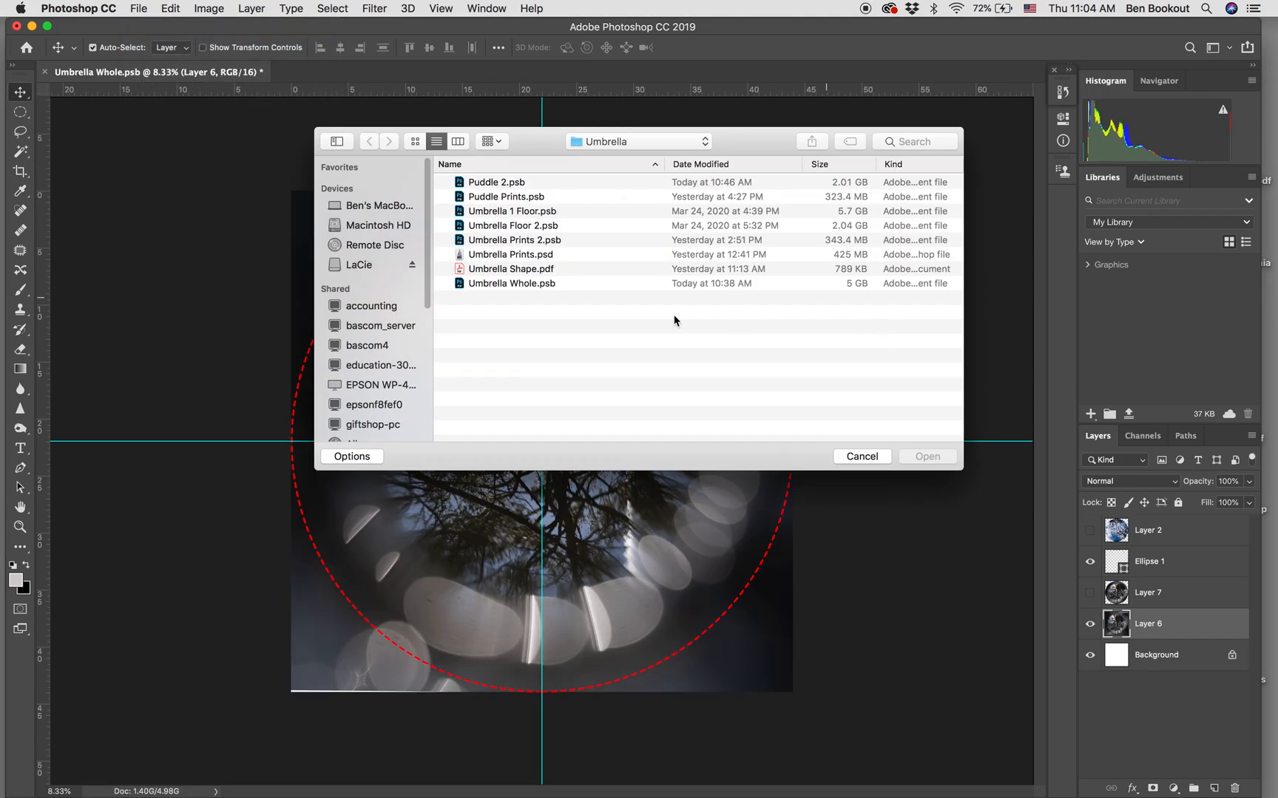
{"action": "left_click", "coordinate": [557, 255]}
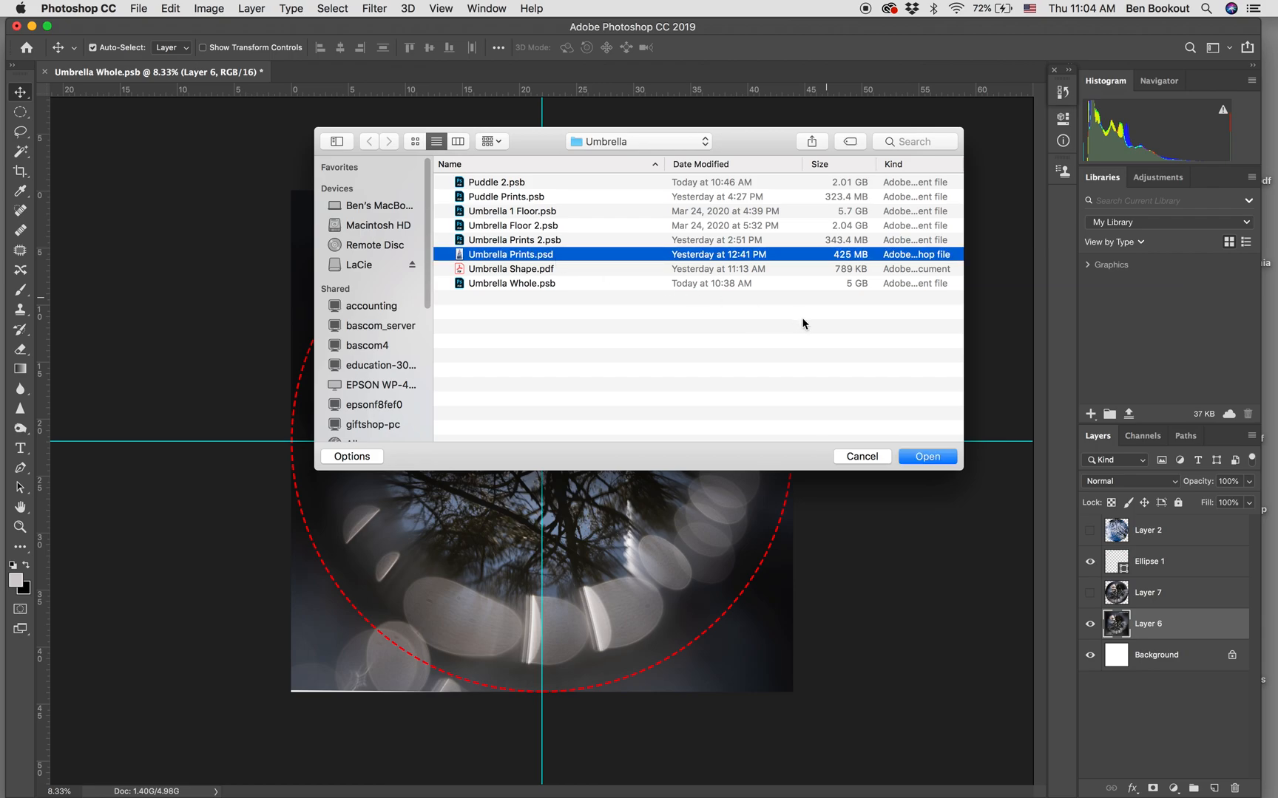
{"action": "left_click", "coordinate": [911, 457]}
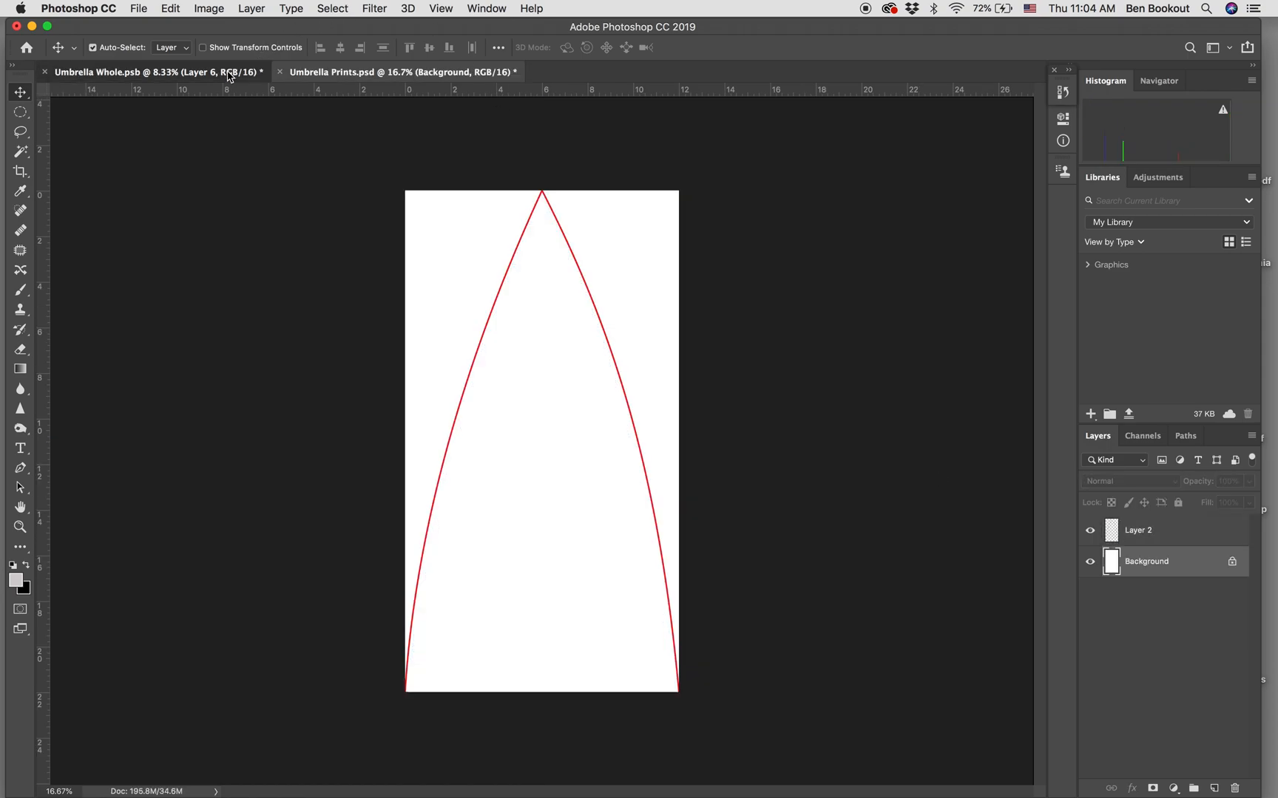
{"action": "left_click", "coordinate": [229, 72]}
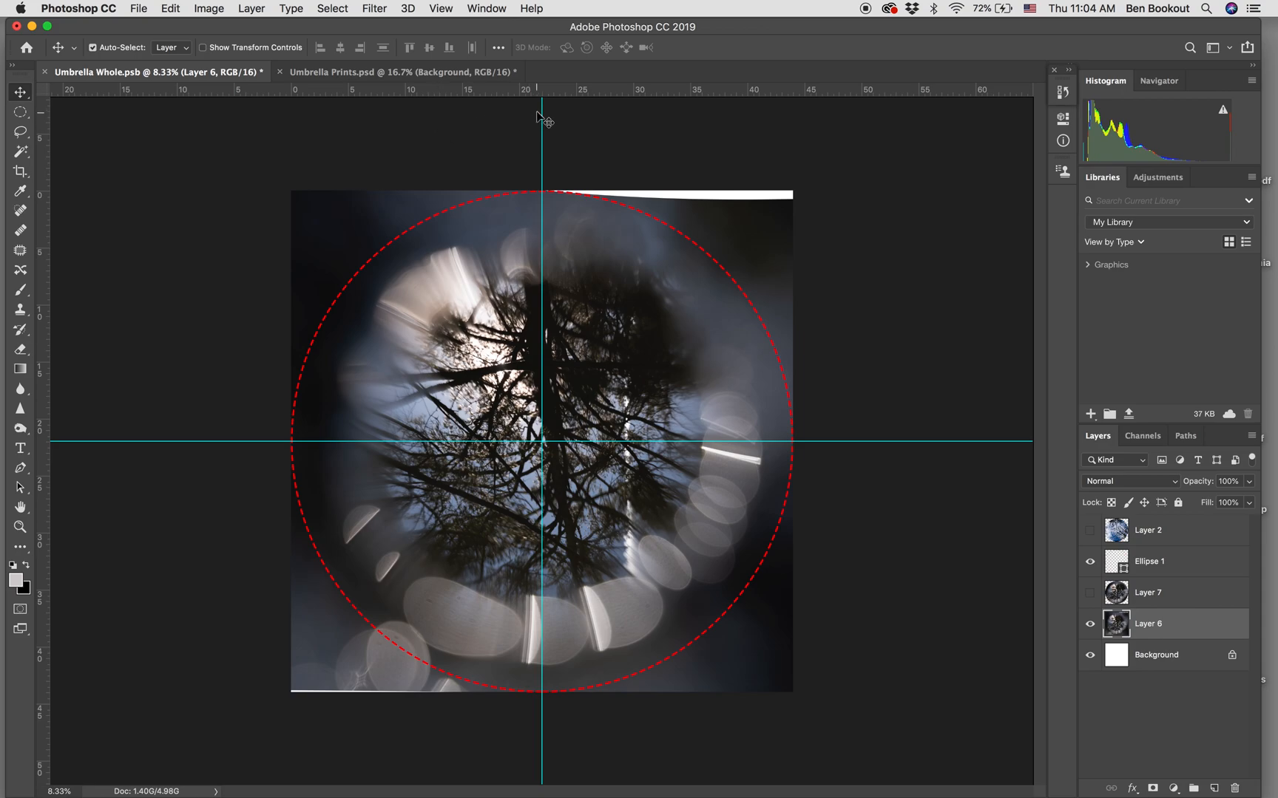
Make a full-canvas circular selection on the warped Layer 6 and copy it into a new layer.
{"action": "left_click", "coordinate": [1089, 562]}
{"action": "key", "text": "m"}
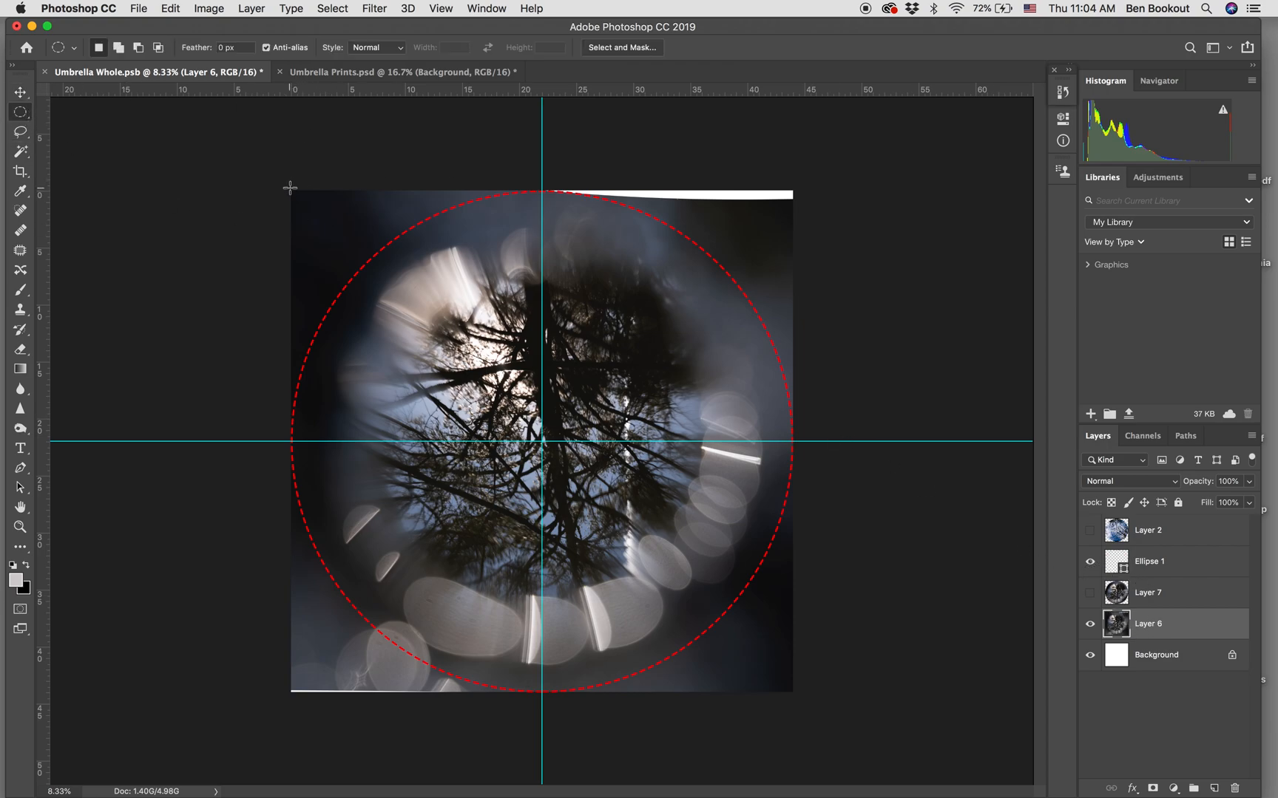
{"action": "left_click_drag", "start_coordinate": [289, 190], "coordinate": [792, 747]}
{"action": "key", "text": "ctrl+j"}
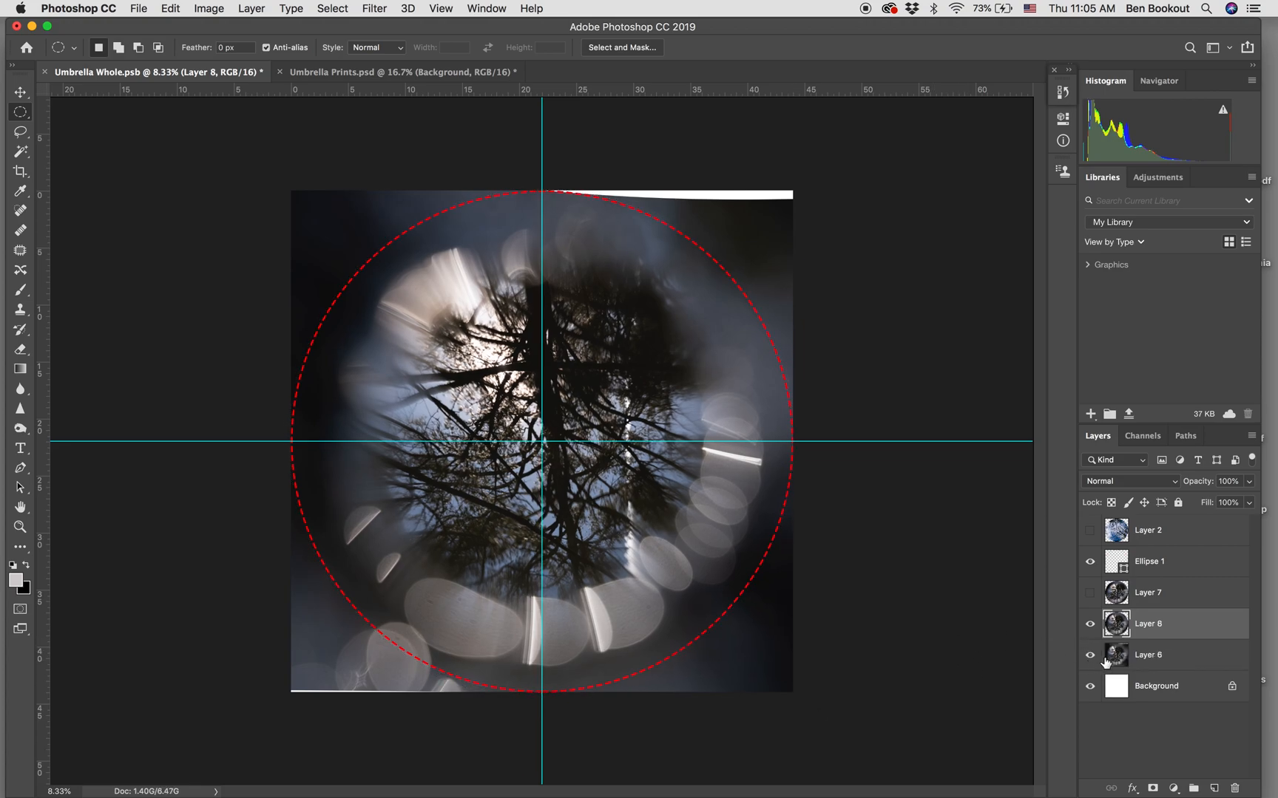
Delete the old Layer 7 and hide Ellipse 1 and Layer 6, leaving the new circular copy shown.
{"action": "left_click_drag", "start_coordinate": [1140, 595], "coordinate": [1233, 788]}
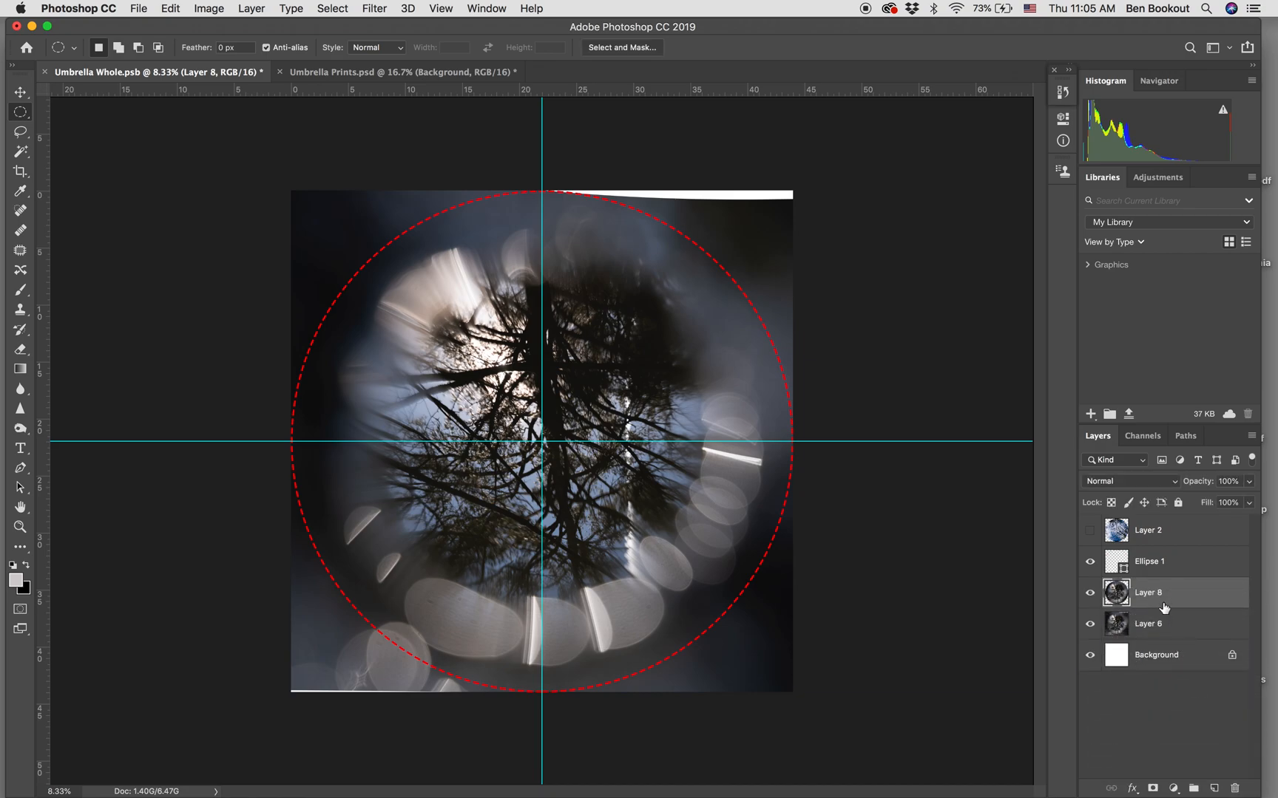
{"action": "left_click_drag", "start_coordinate": [1168, 568], "coordinate": [1096, 563]}
{"action": "left_click", "coordinate": [1090, 562]}
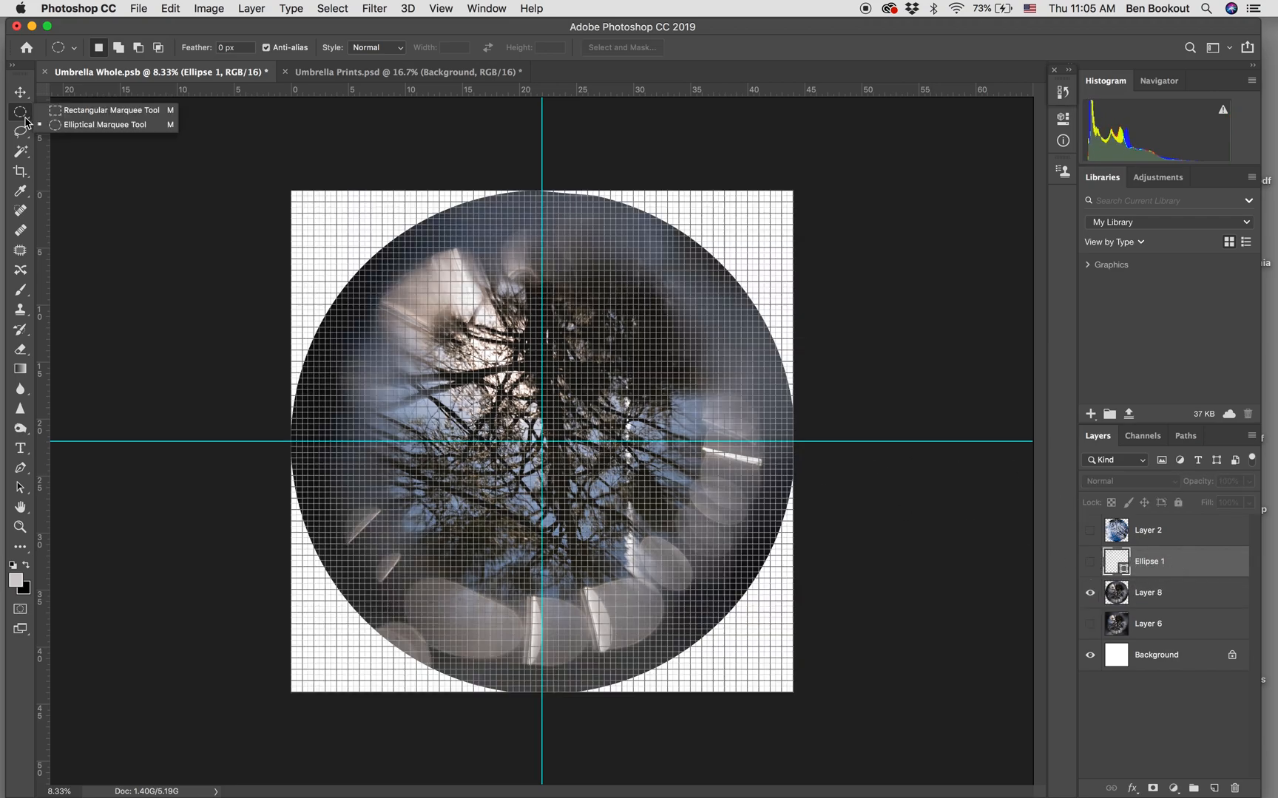
Select a triangular wedge with the Polygonal Lasso, joining the canvas's upper-right corner, its center and the midpoint of its upper edge.
{"action": "left_click", "coordinate": [19, 117]}
{"action": "left_click", "coordinate": [20, 136]}
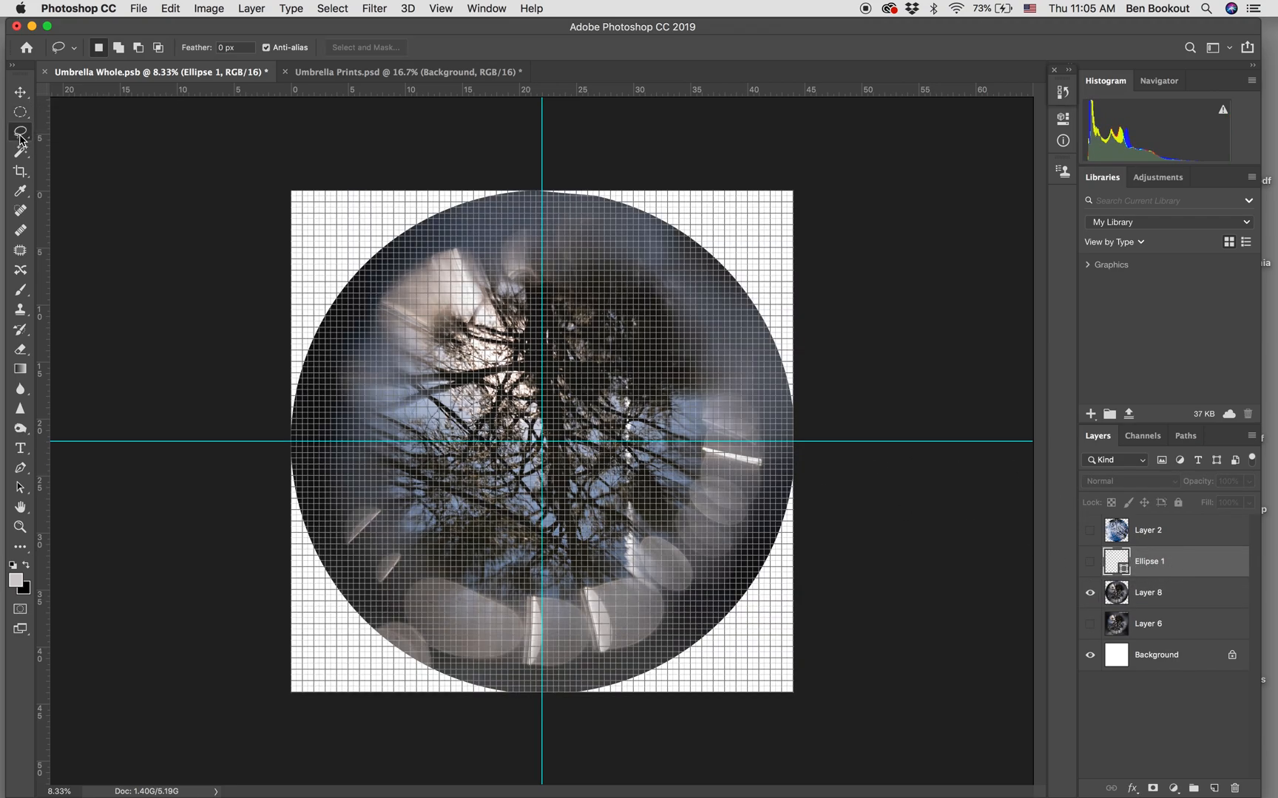
{"action": "left_click", "coordinate": [88, 145]}
{"action": "key", "text": "super+equal"}
{"action": "key", "text": "super+equal"}
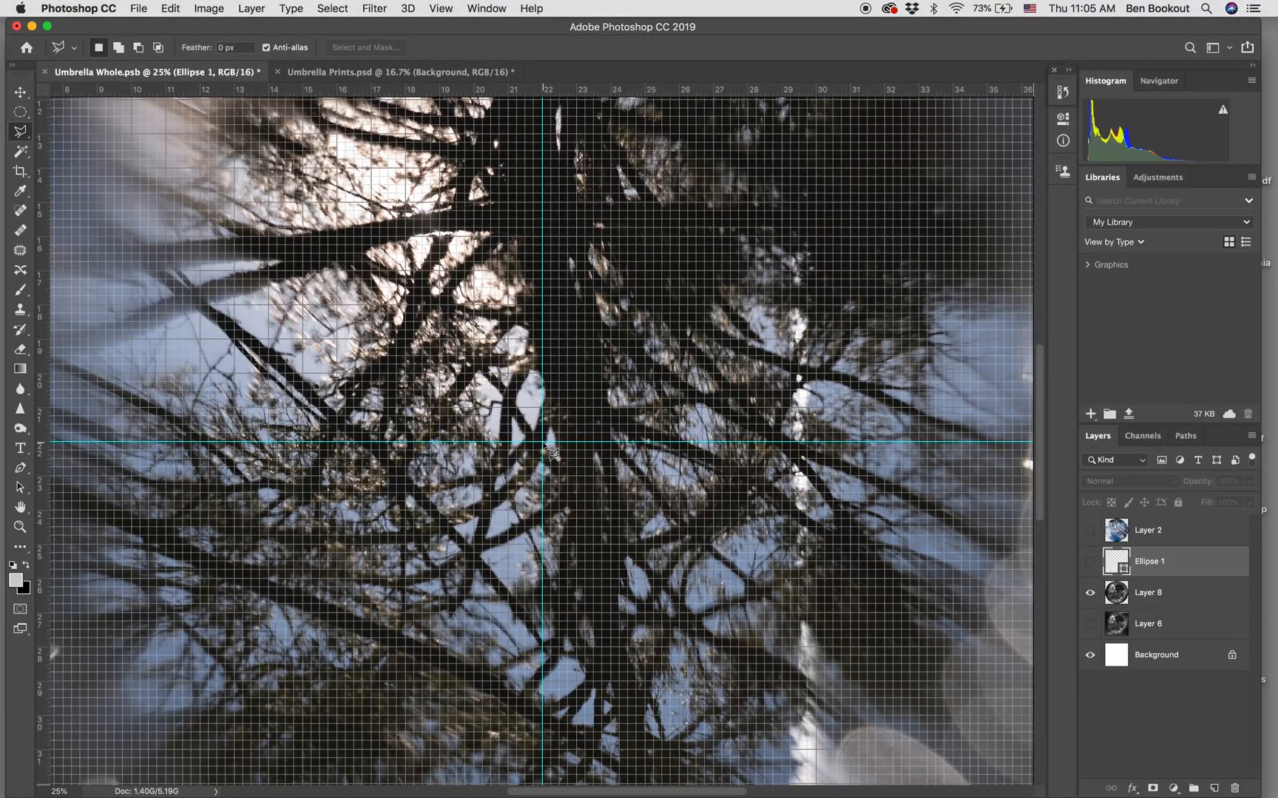
{"action": "key", "text": "super+minus"}
{"action": "key", "text": "super+minus"}
{"action": "key", "text": "super+minus"}
{"action": "key", "text": "super+minus"}
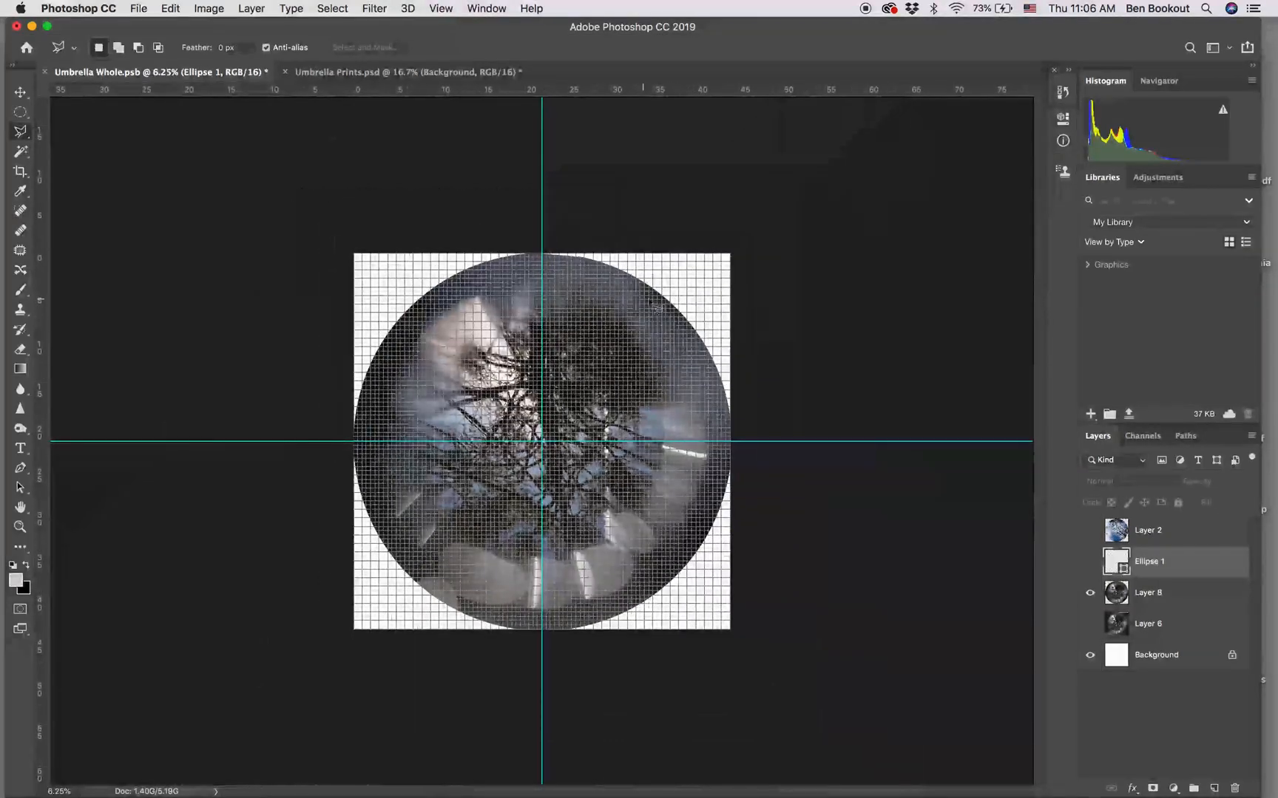
{"action": "key", "text": "super+equal"}
{"action": "key", "text": "super+equal"}
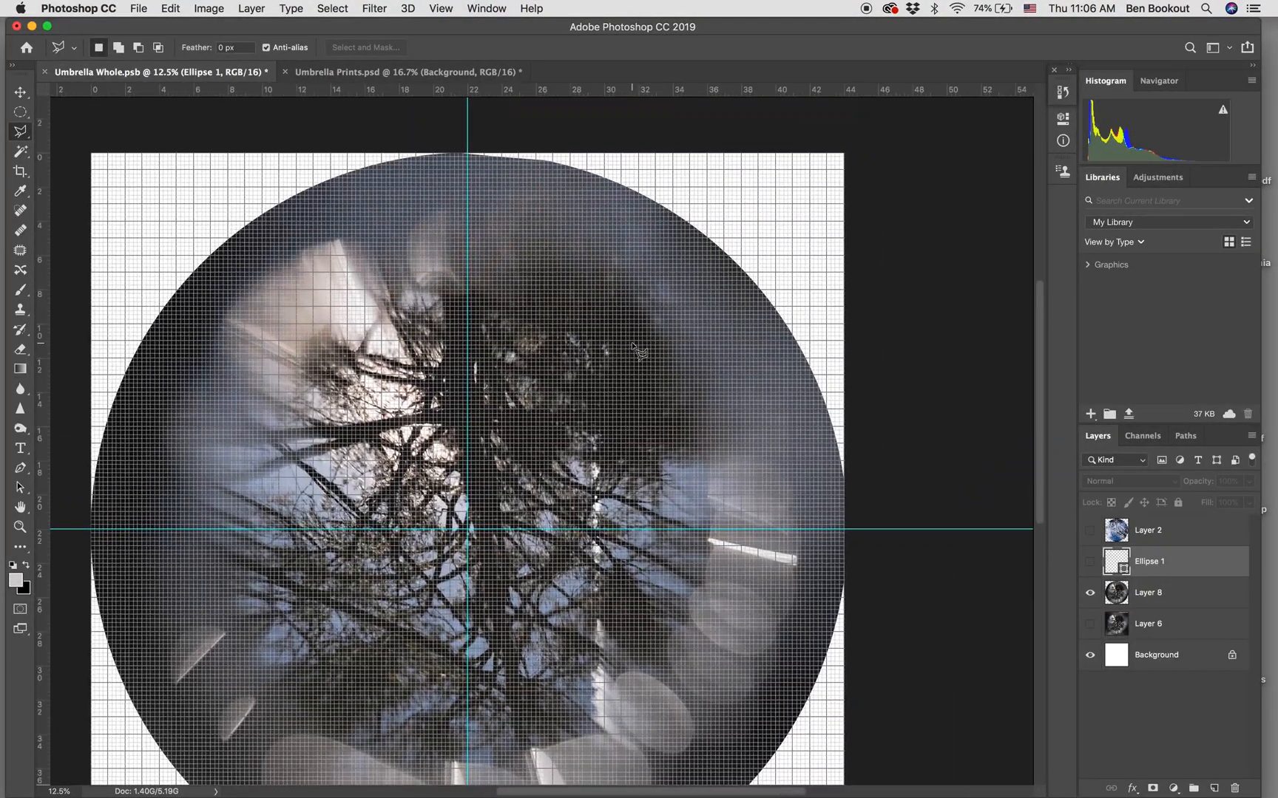
{"action": "left_click", "coordinate": [844, 154]}
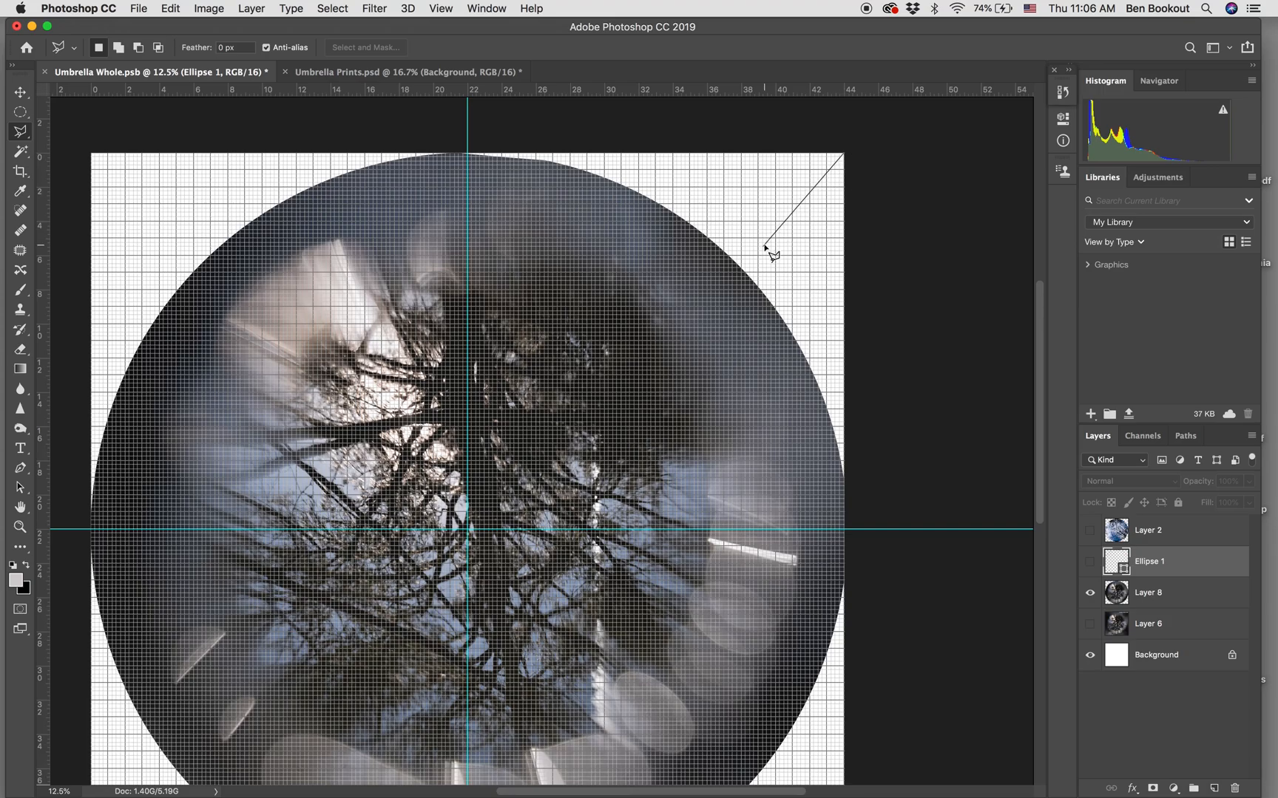
{"action": "left_click", "coordinate": [468, 529]}
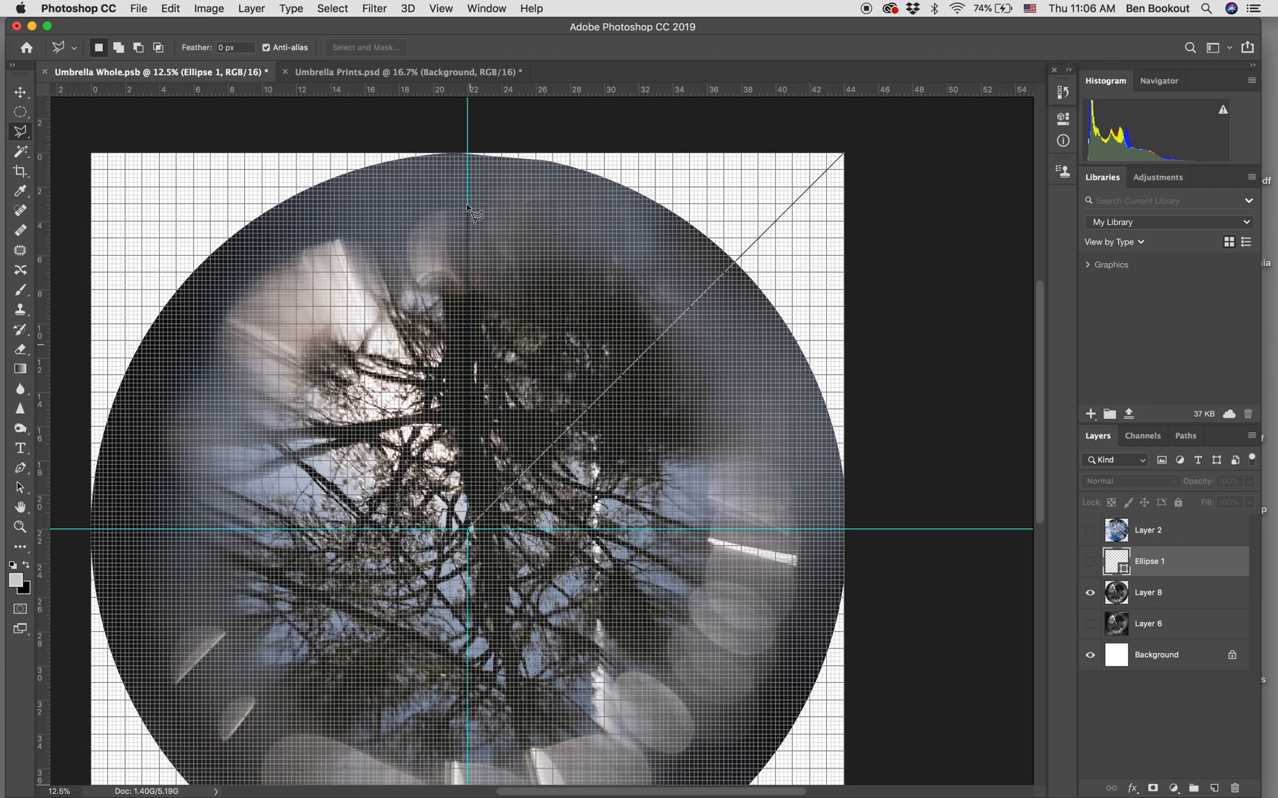
{"action": "left_click", "coordinate": [468, 155]}
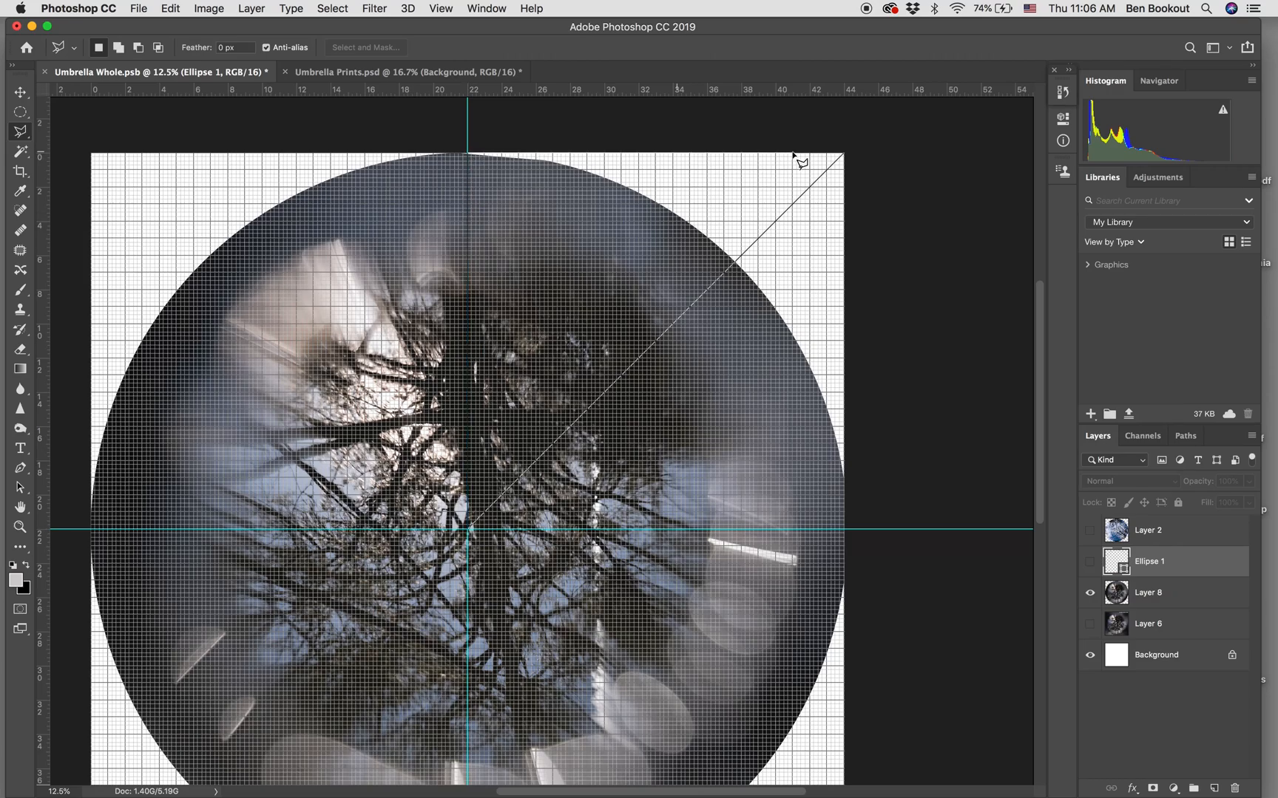
{"action": "left_click", "coordinate": [844, 153]}
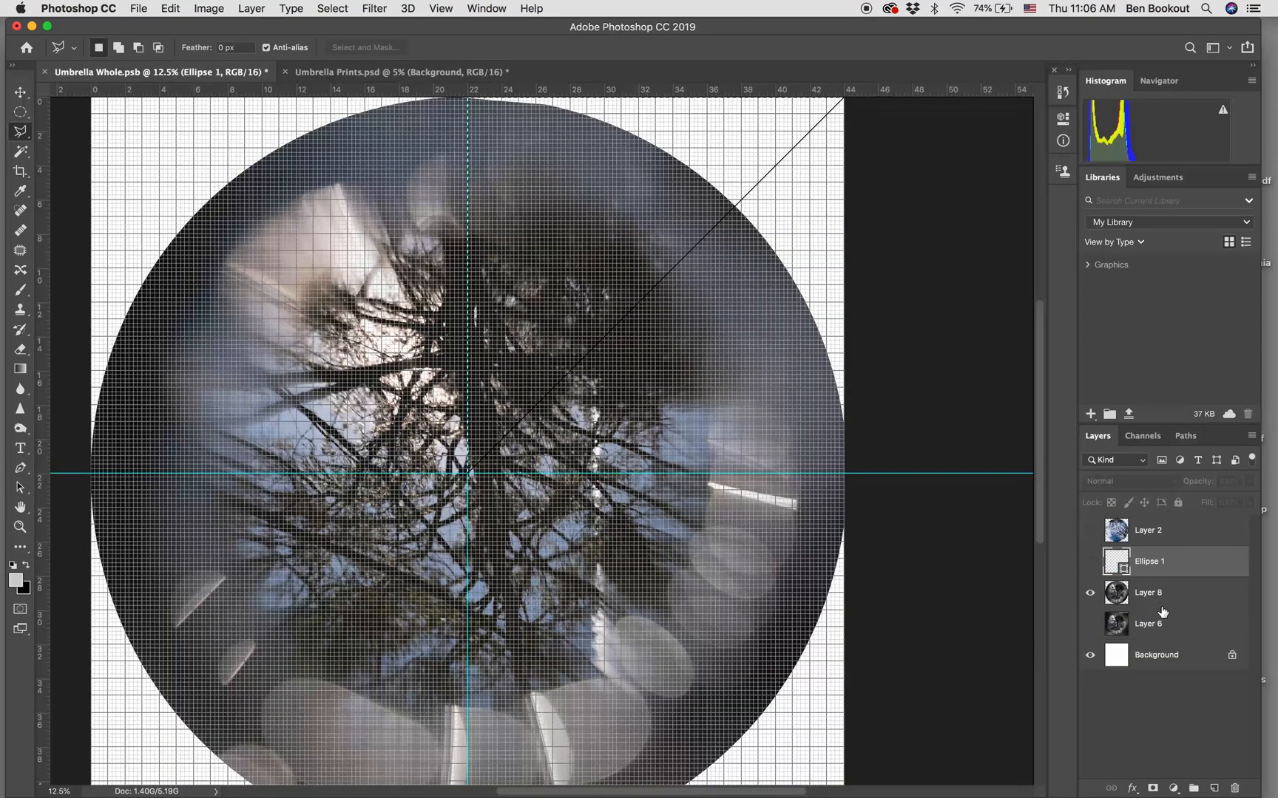
Copy the selected wedge from Layer 8 and paste it into Umbrella Prints.psd.
{"action": "left_click", "coordinate": [1163, 607]}
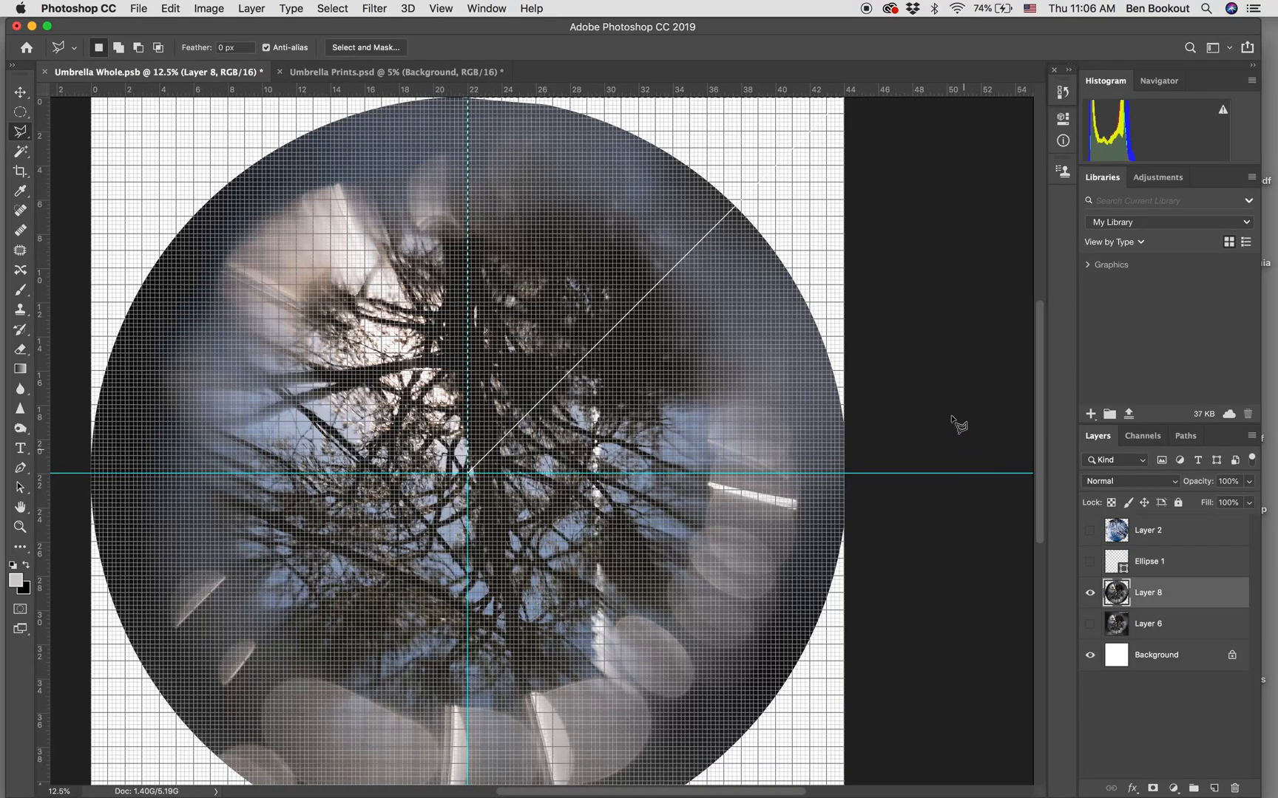
{"action": "scroll", "coordinate": [902, 361], "scroll_direction": "up", "scroll_amount": 1}
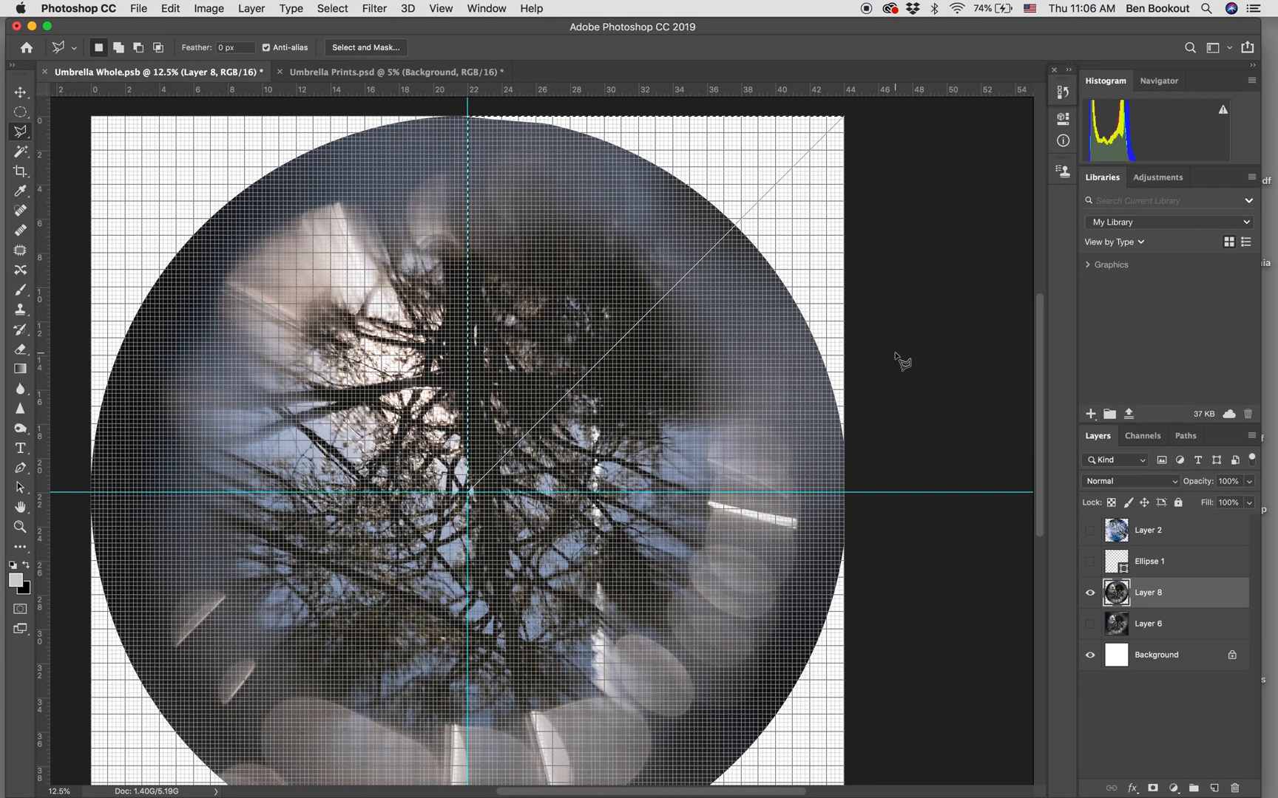
{"action": "left_click", "coordinate": [403, 71]}
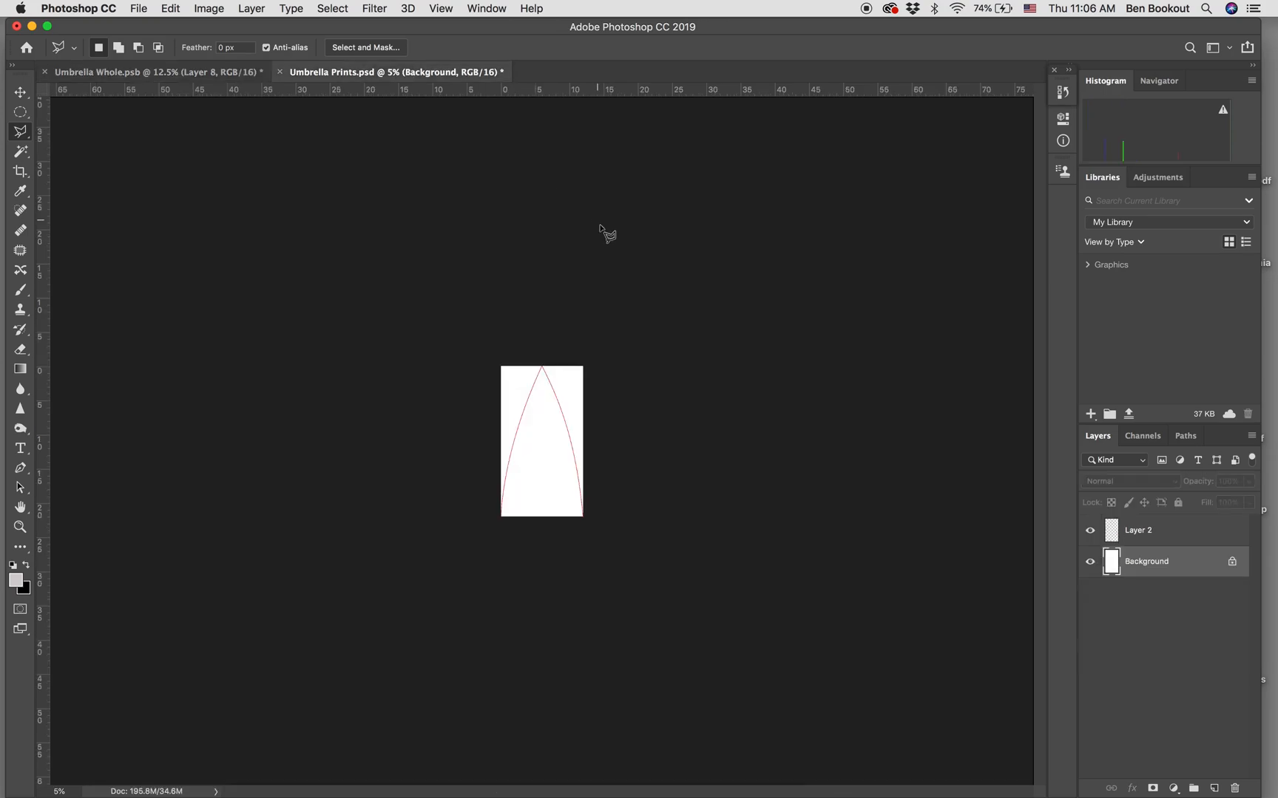
{"action": "key", "text": "super+v"}
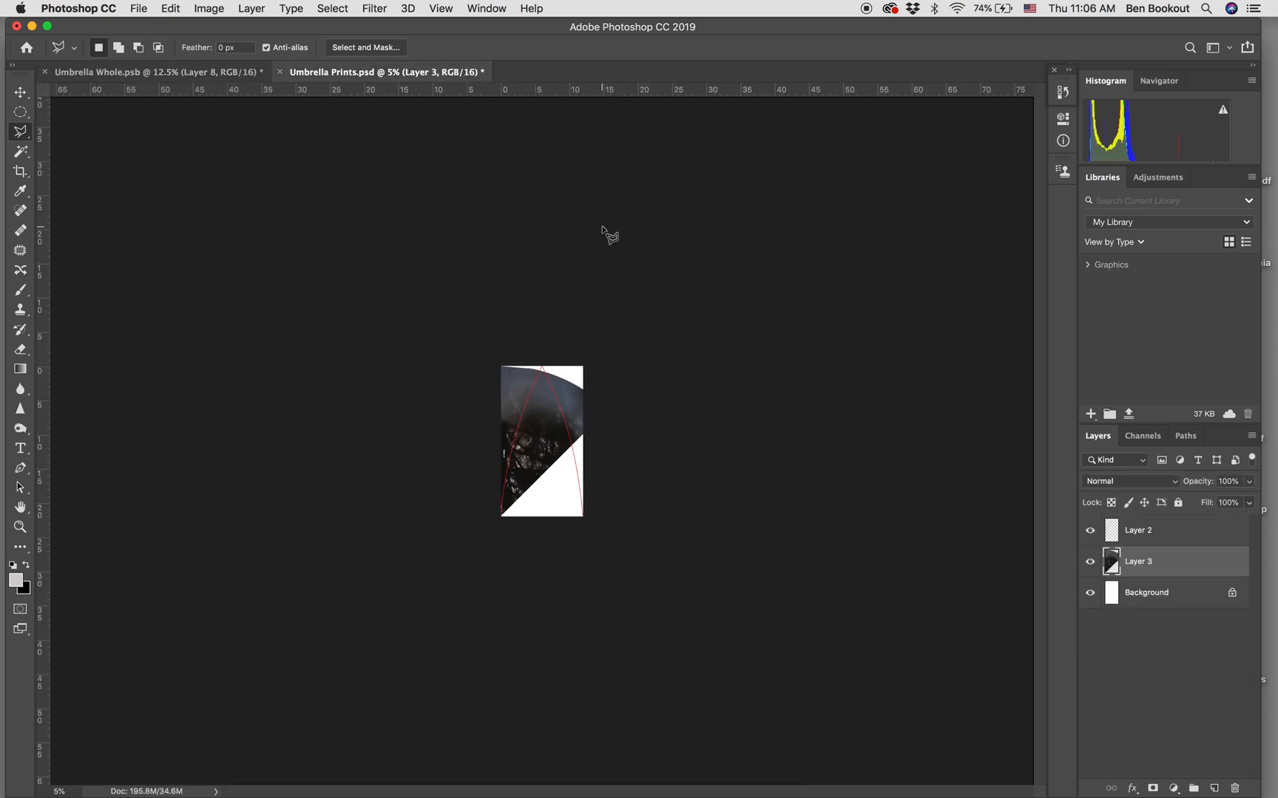
Free-transform the pasted wedge to a rotation of about 158° and place its tip at the apex of the red outline.
{"action": "key", "text": "super+equal"}
{"action": "key", "text": "super+t"}
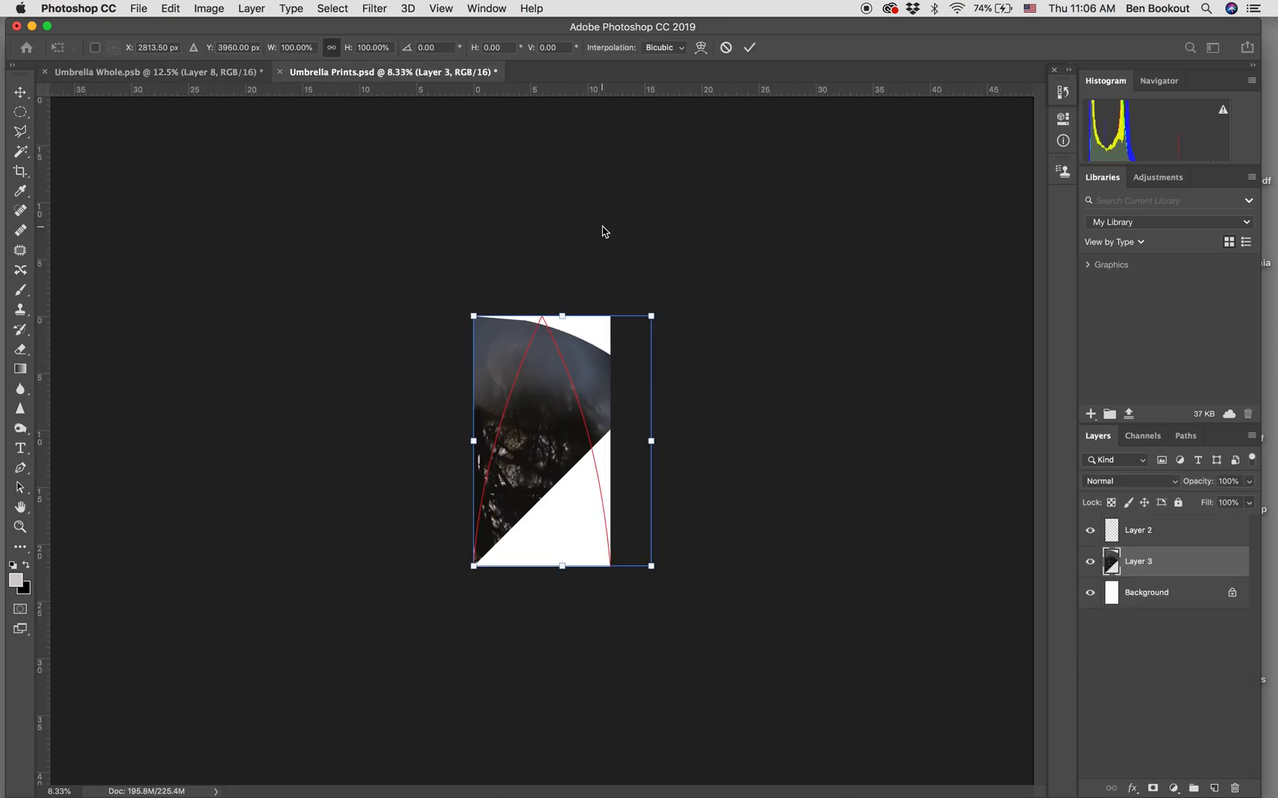
{"action": "left_click_drag", "start_coordinate": [697, 303], "coordinate": [539, 589]}
{"action": "left_click_drag", "start_coordinate": [547, 505], "coordinate": [506, 530]}
{"action": "key", "text": "super+equal"}
{"action": "key", "text": "super+equal"}
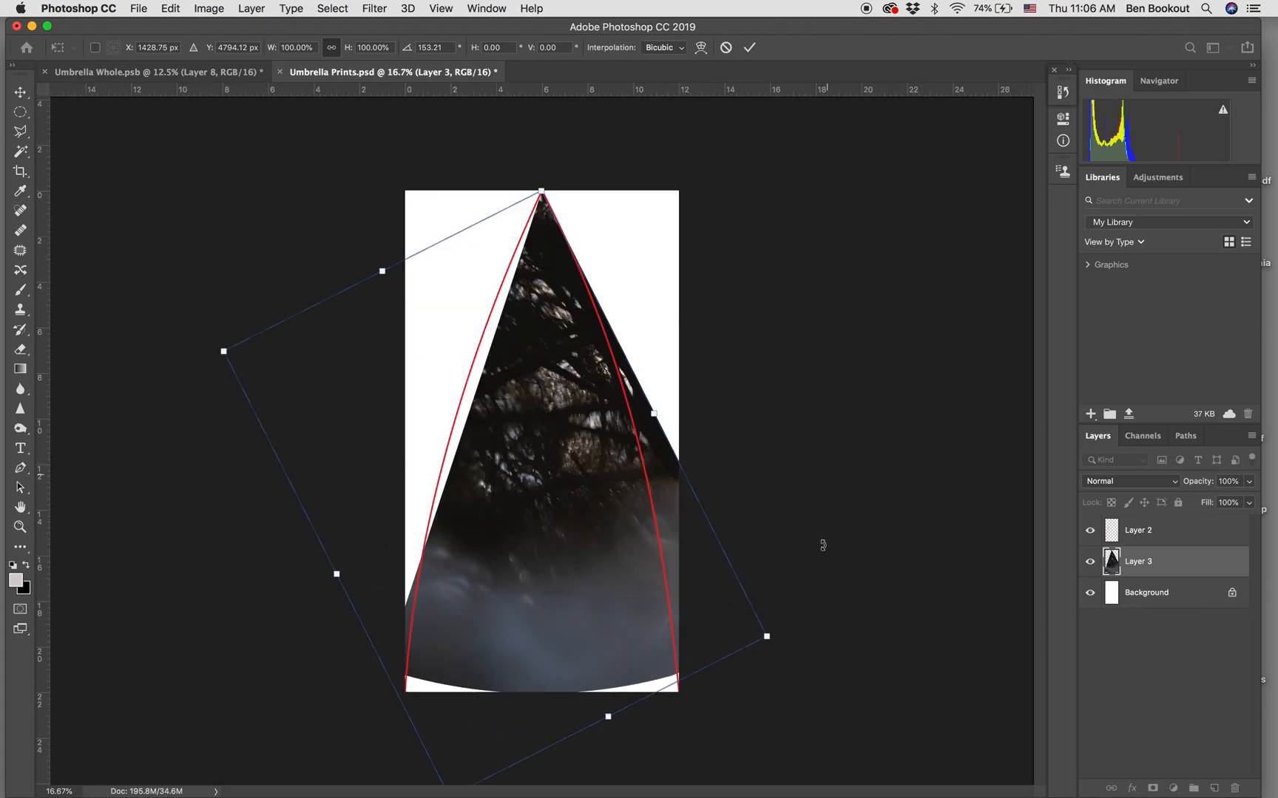
{"action": "mouse_move", "coordinate": [803, 648]}
{"action": "left_mouse_down"}
{"action": "mouse_move", "coordinate": [785, 648]}
{"action": "mouse_move", "coordinate": [784, 662]}
{"action": "left_mouse_up"}
{"action": "left_click_drag", "start_coordinate": [630, 598], "coordinate": [591, 589]}
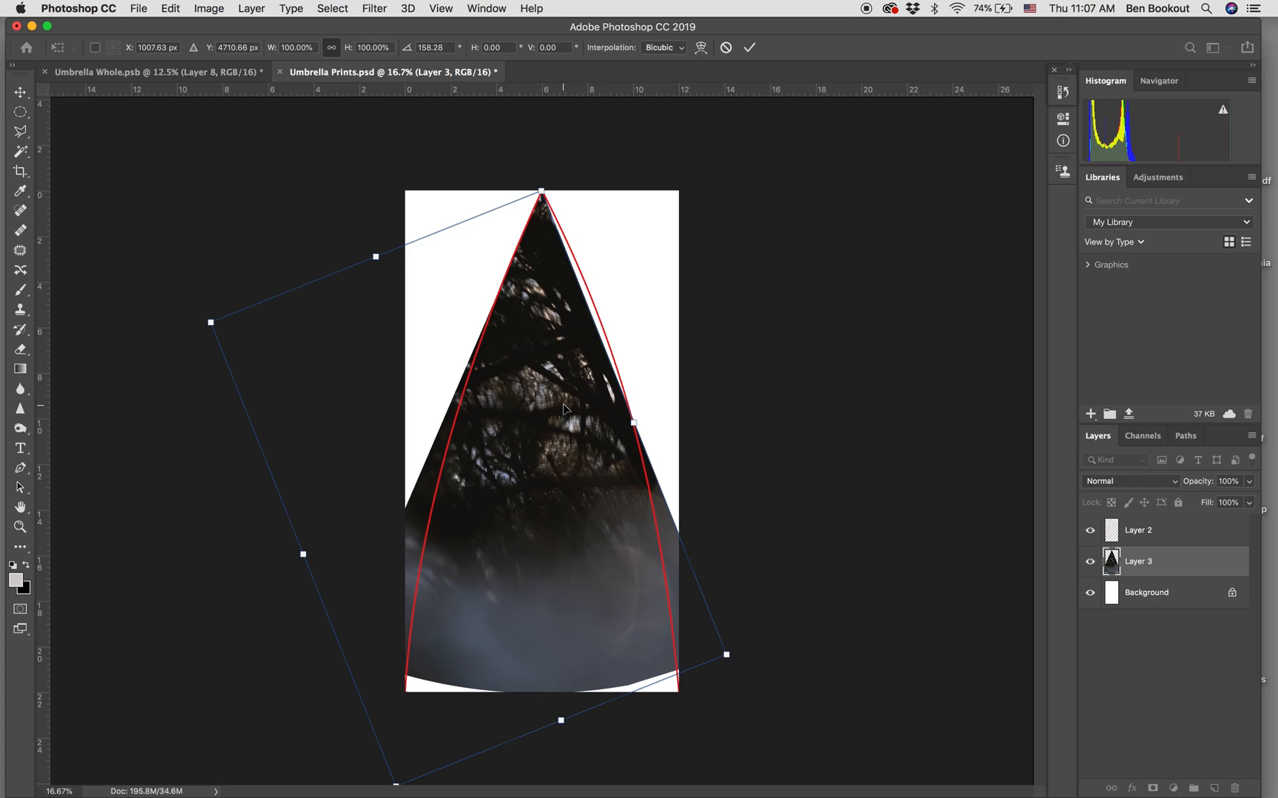
{"action": "key", "text": "Return"}
{"action": "key", "text": "l"}
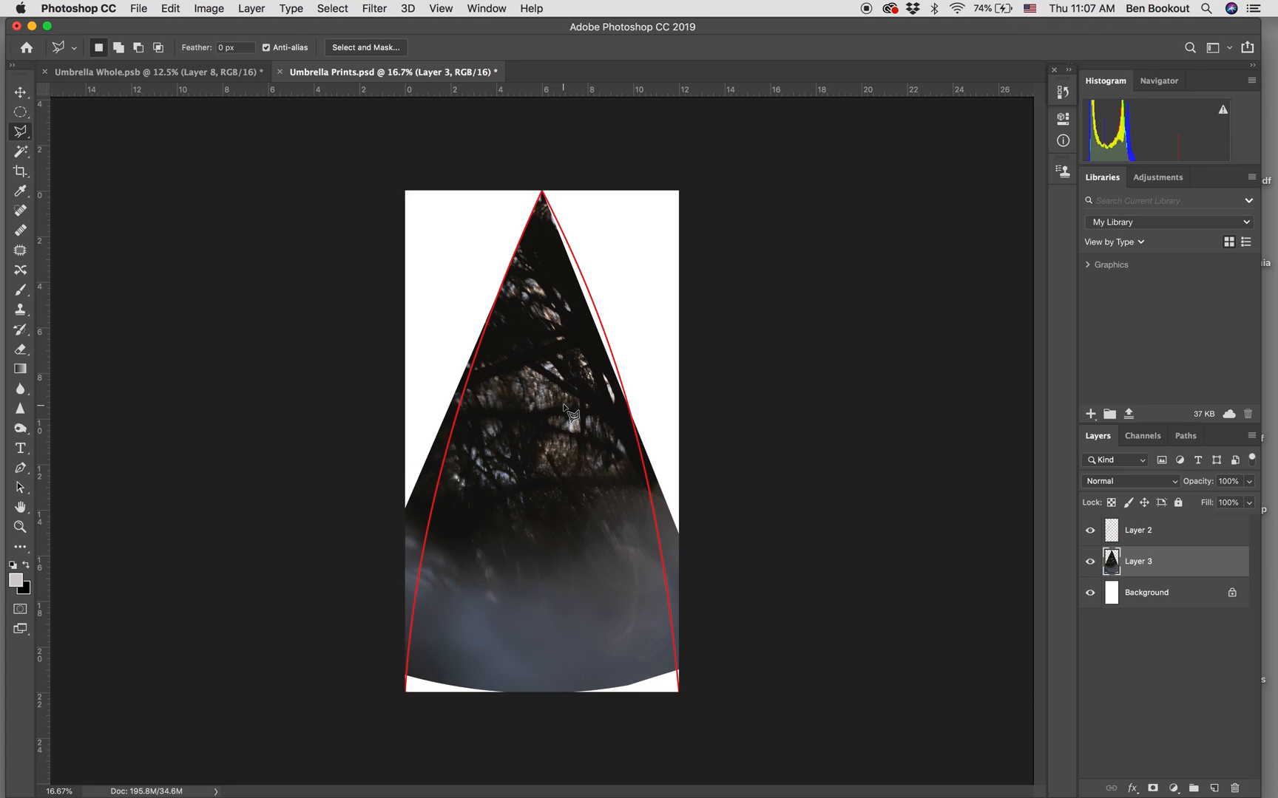
Start a warp on the wedge in Layer 3 and pull its lower-left corner inward and below the canvas.
{"action": "left_click", "coordinate": [253, 8]}
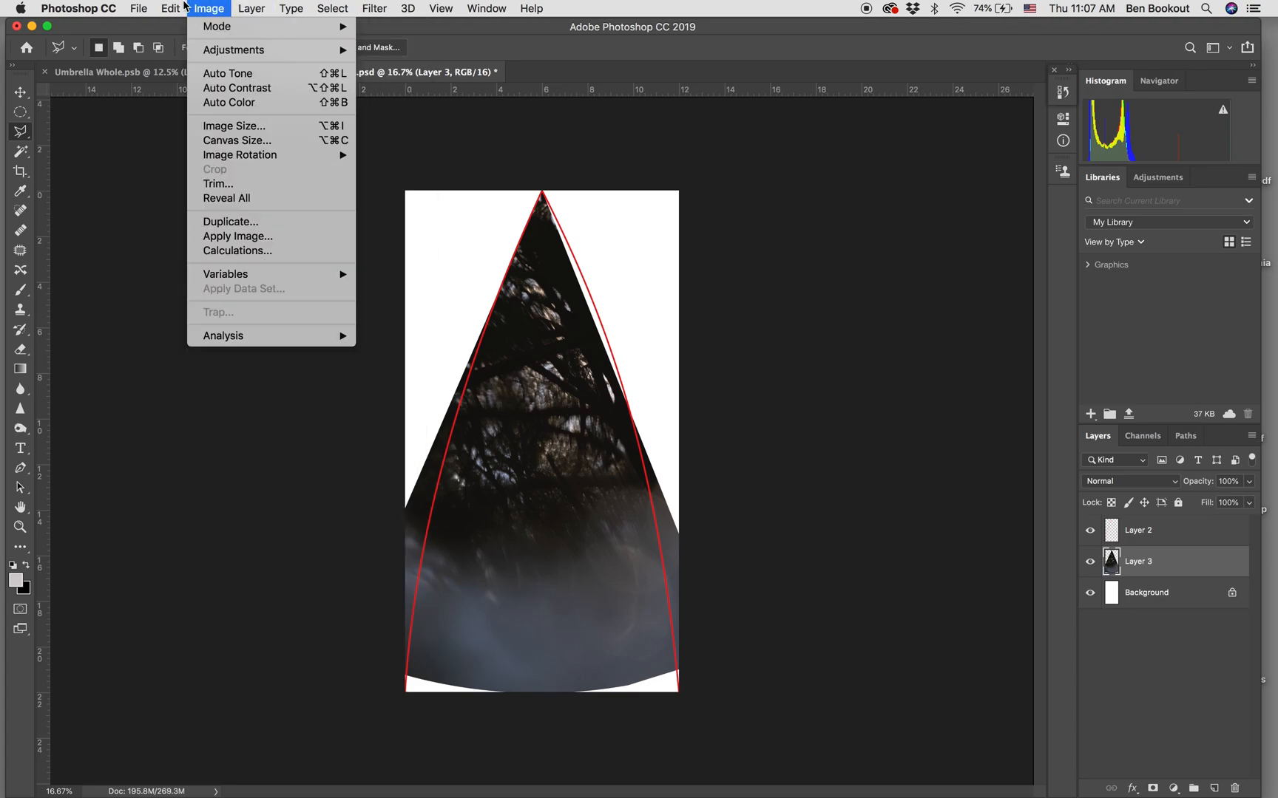
{"action": "mouse_move", "coordinate": [171, 8]}
{"action": "mouse_move", "coordinate": [217, 361]}
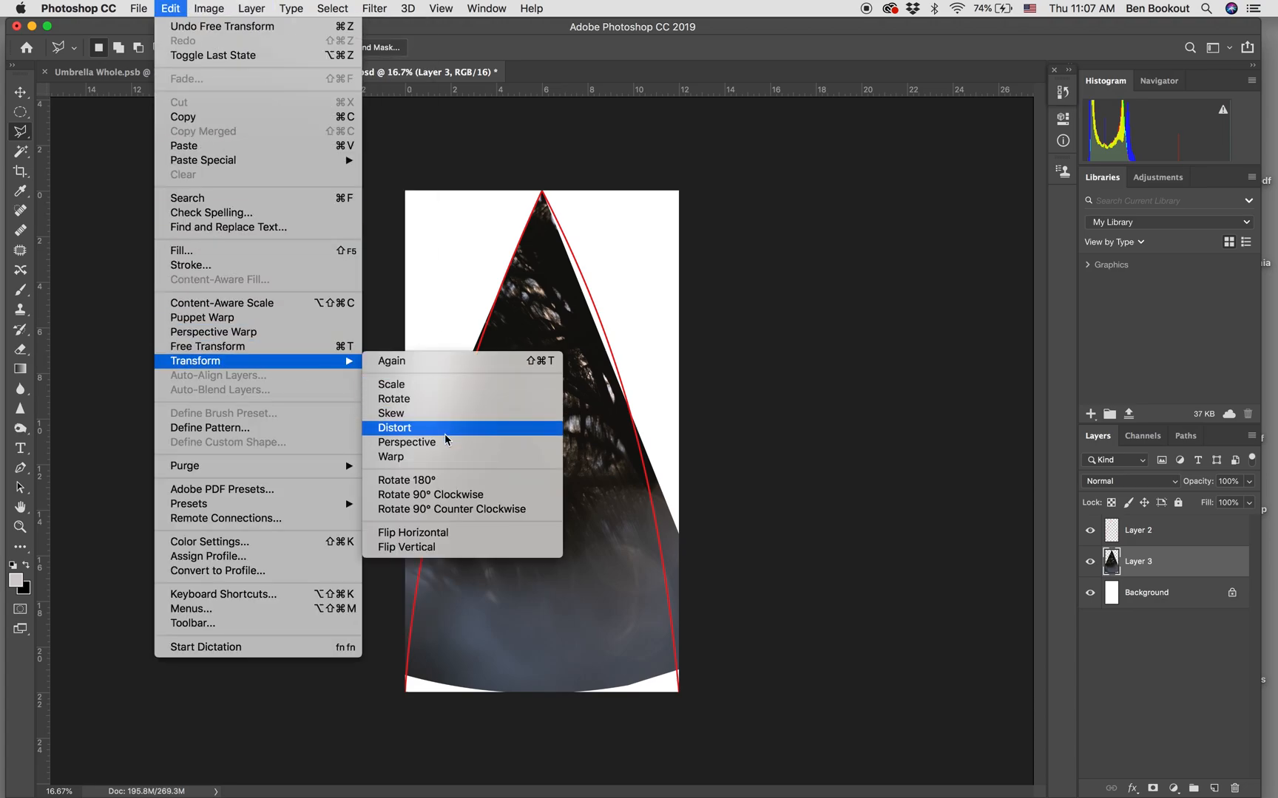
{"action": "left_click", "coordinate": [447, 457]}
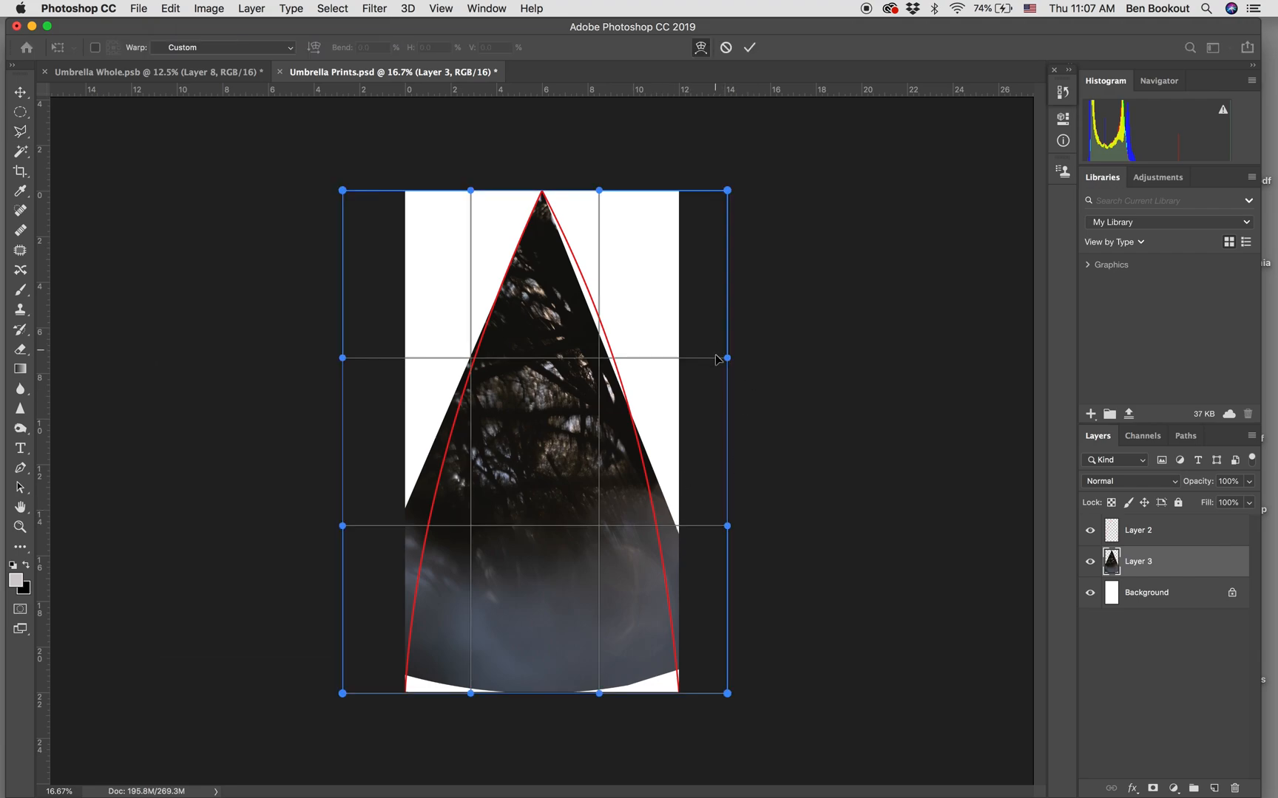
{"action": "left_click_drag", "start_coordinate": [342, 693], "coordinate": [460, 747]}
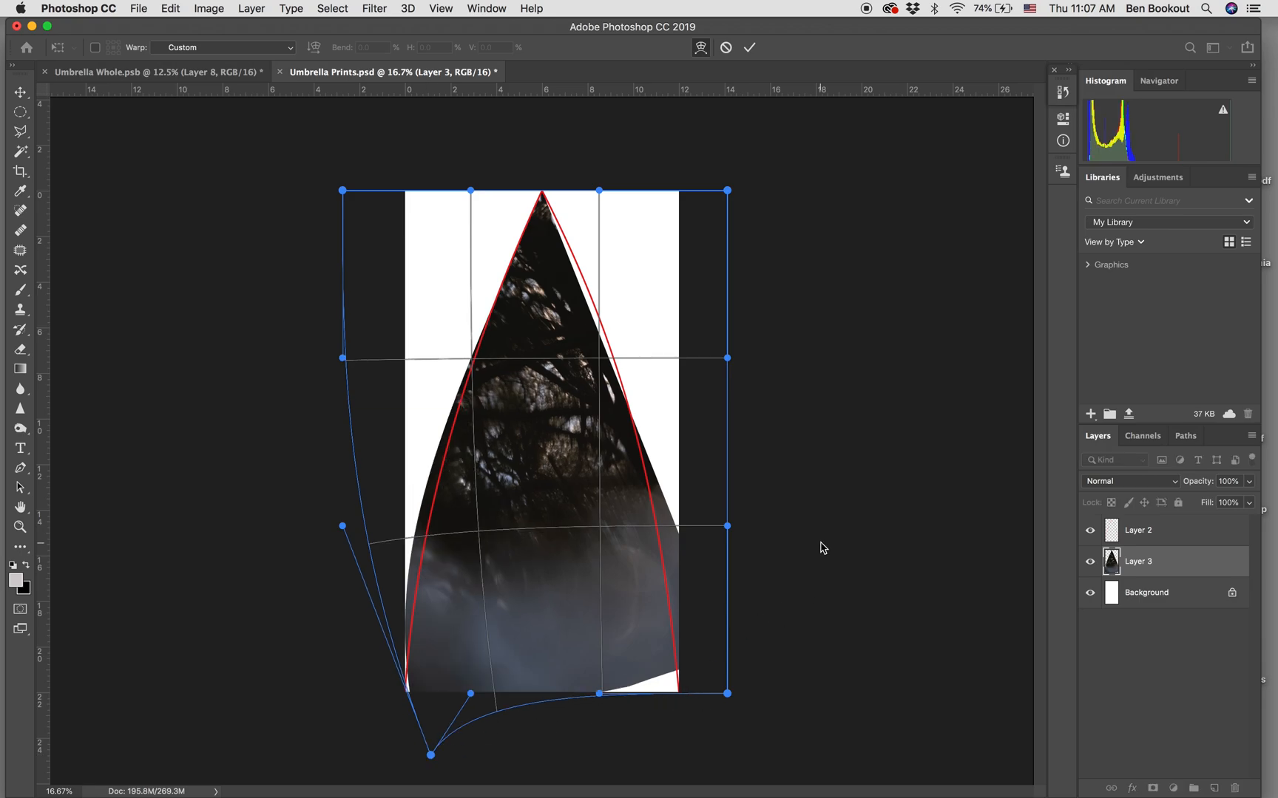
{"action": "key", "text": "super+minus"}
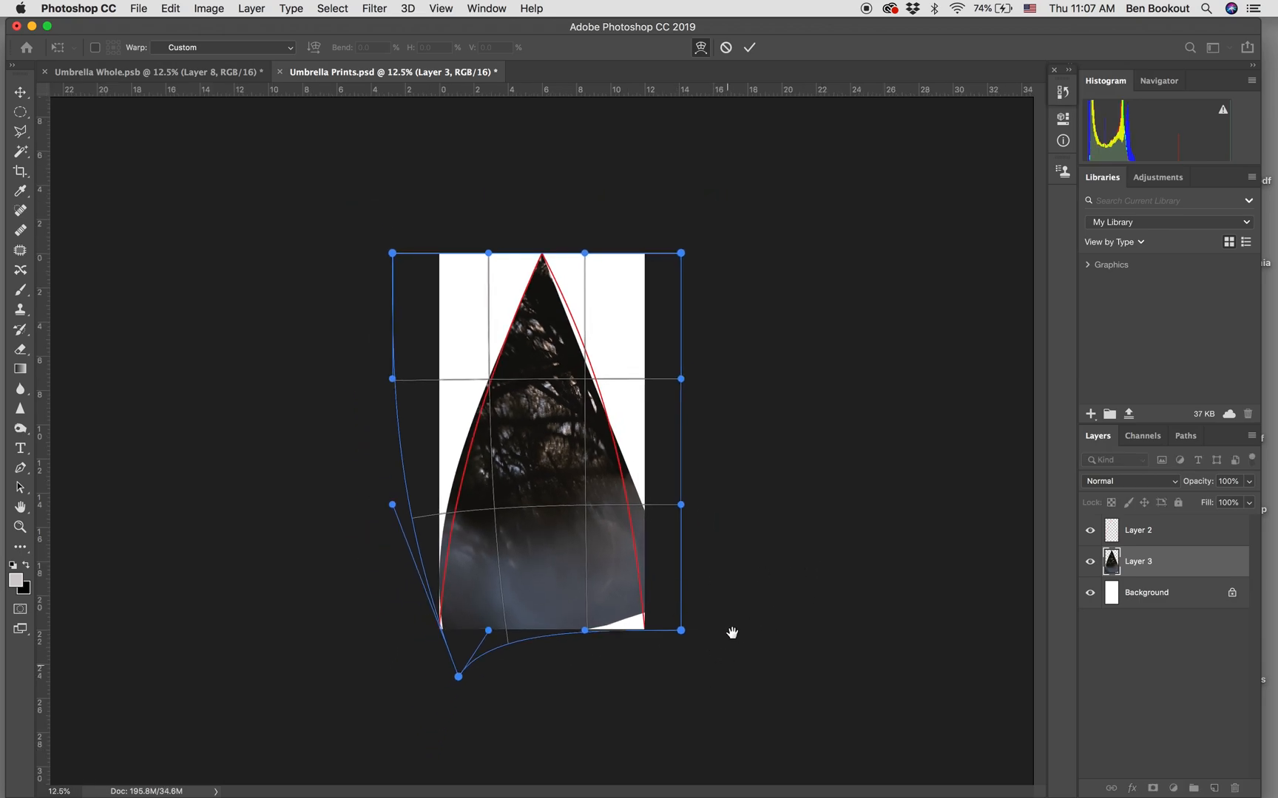
{"action": "key", "text": "super+r"}
{"action": "left_click_drag", "start_coordinate": [457, 676], "coordinate": [457, 671]}
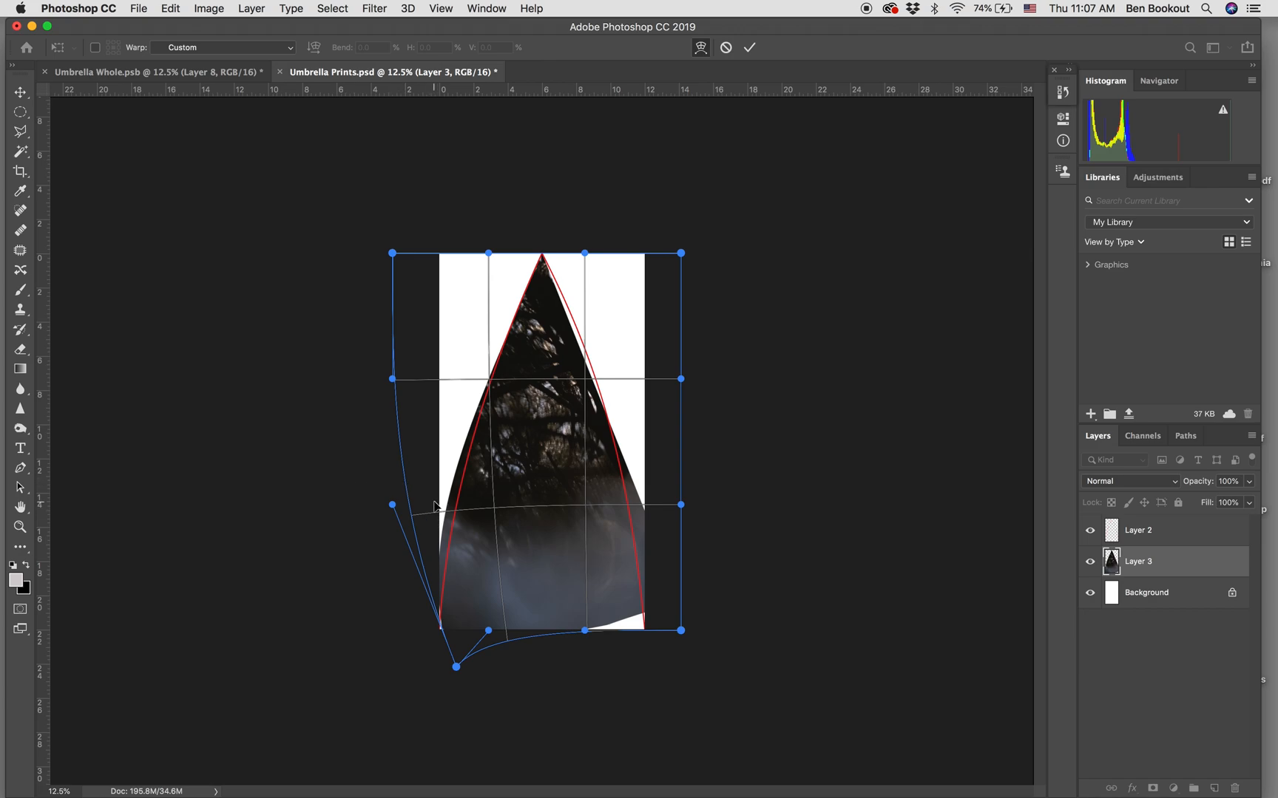
Refine the warp along the wedge's left side to bring its edge close to the red outline's left curve.
{"action": "left_click_drag", "start_coordinate": [456, 513], "coordinate": [469, 512]}
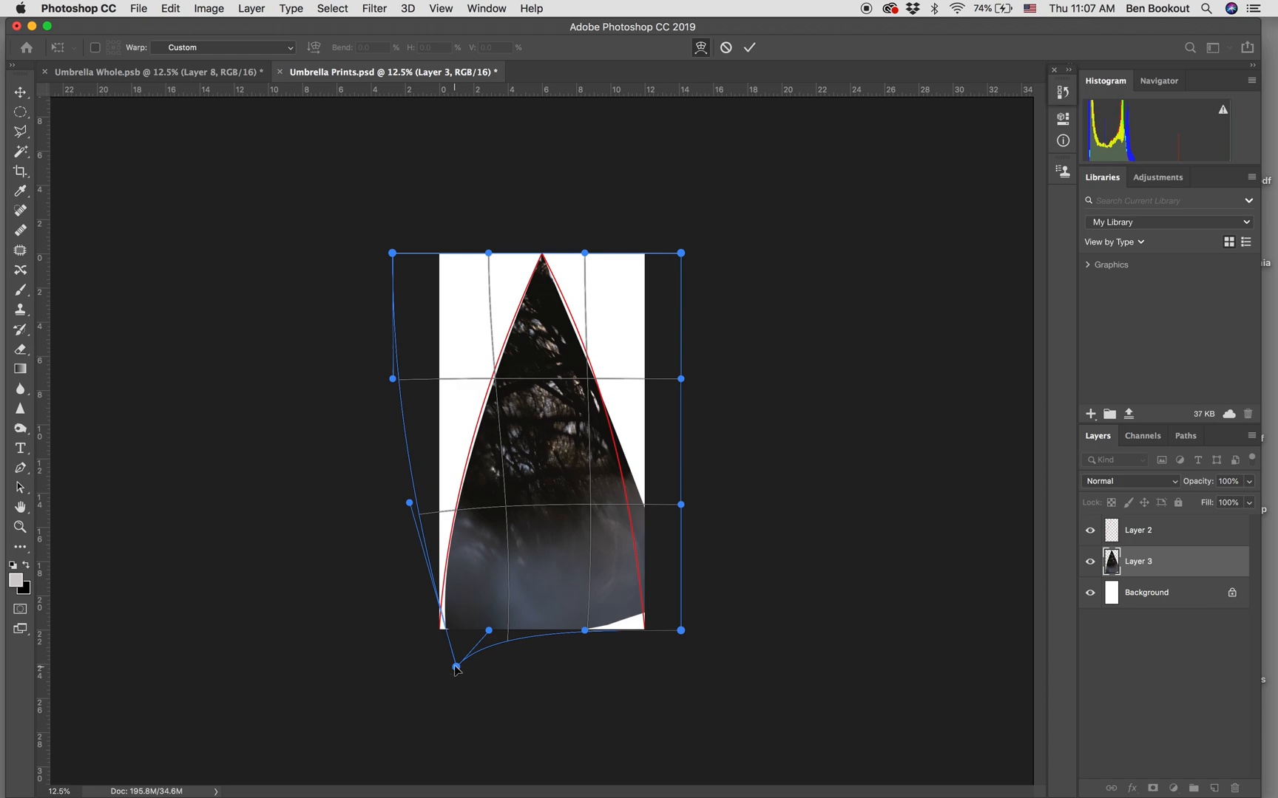
{"action": "left_click_drag", "start_coordinate": [452, 666], "coordinate": [444, 667]}
{"action": "left_click_drag", "start_coordinate": [459, 506], "coordinate": [458, 500]}
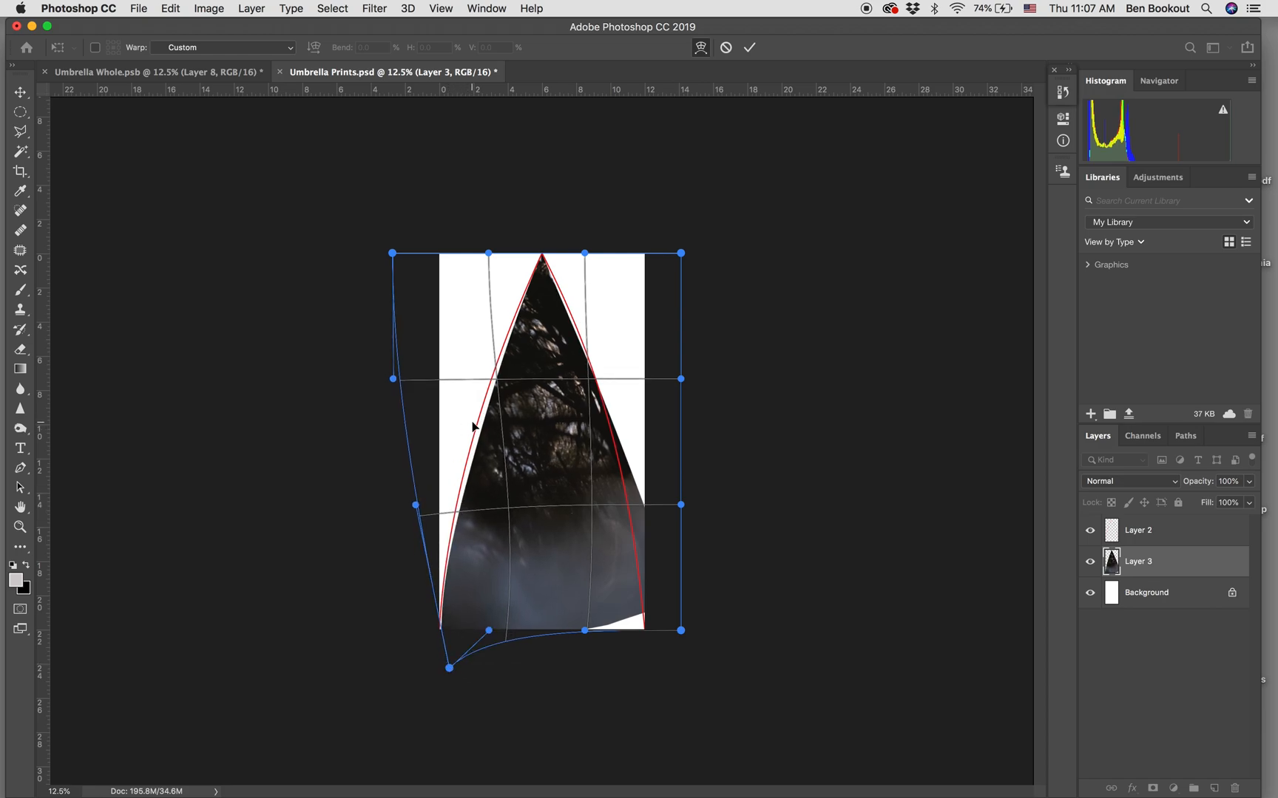
{"action": "left_click_drag", "start_coordinate": [488, 415], "coordinate": [487, 409]}
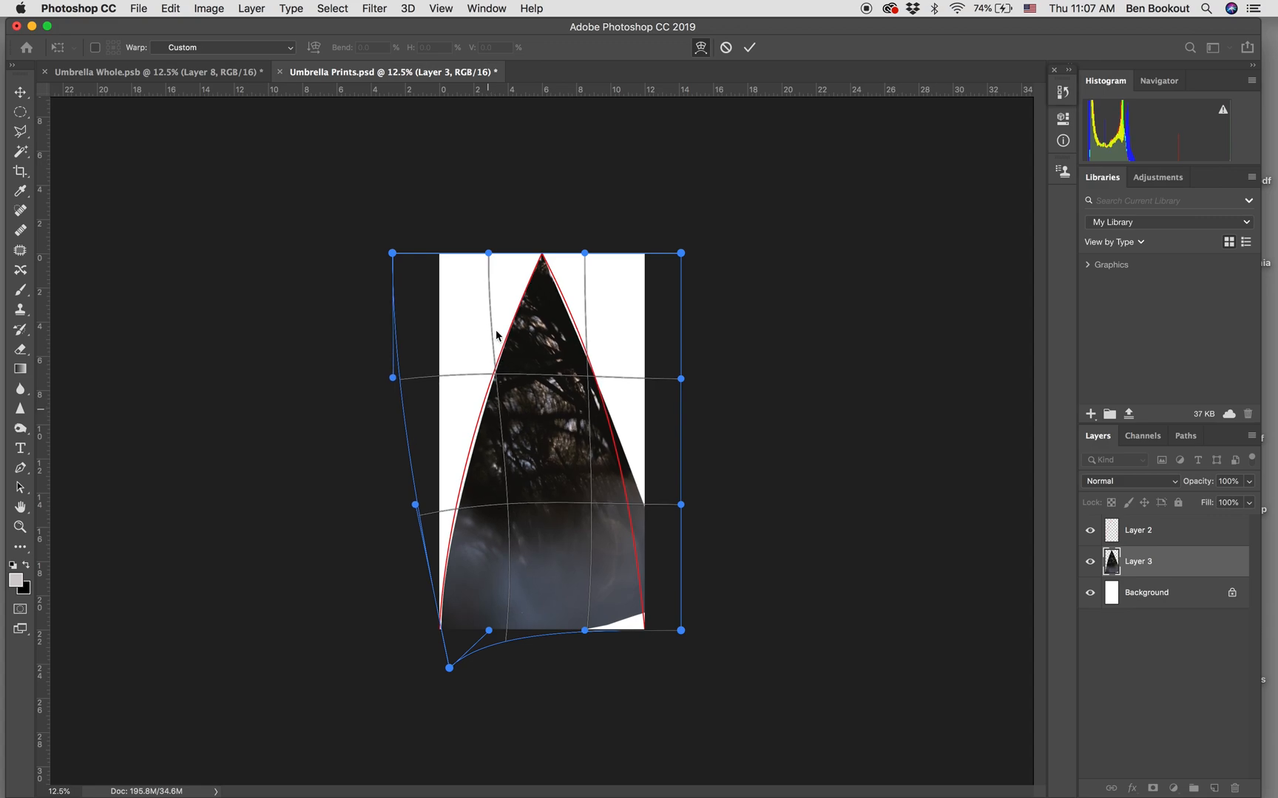
{"action": "left_click_drag", "start_coordinate": [528, 358], "coordinate": [524, 330]}
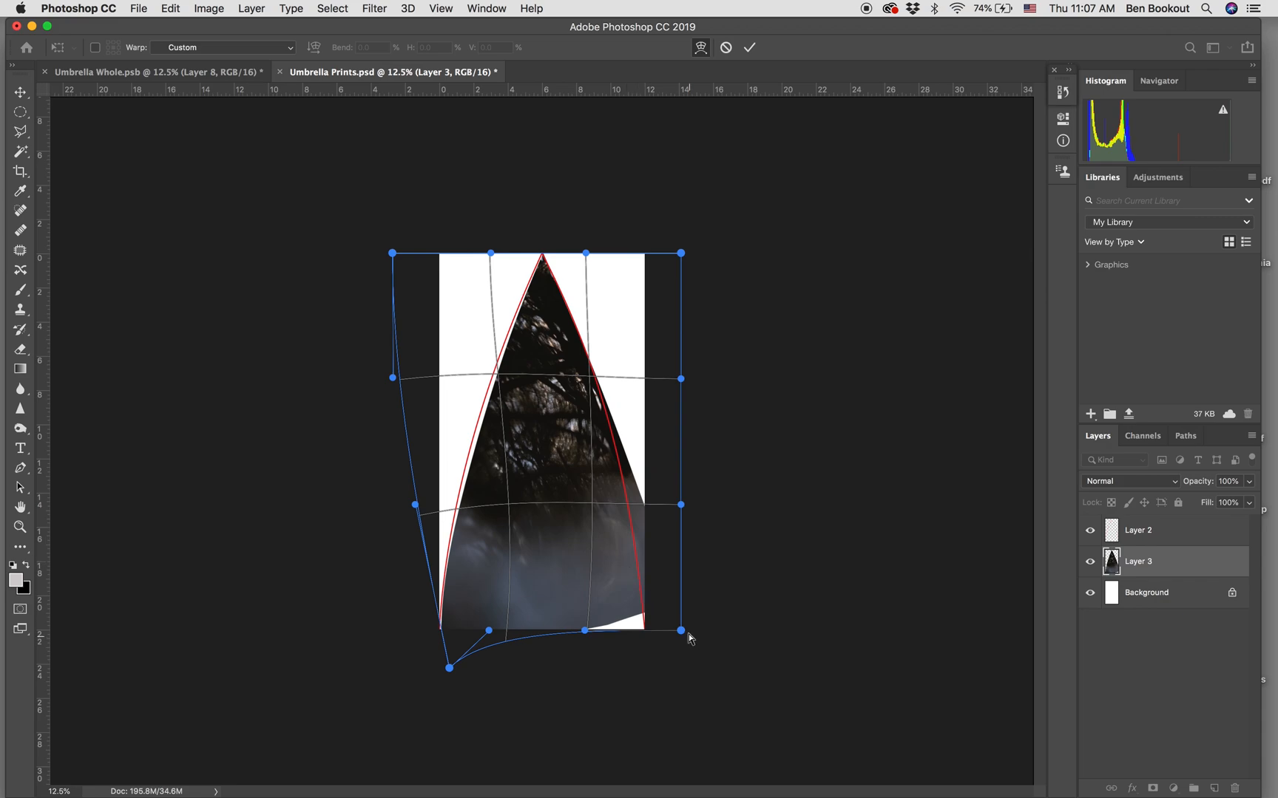
Pull the warp's lower-right corner inward and below the canvas, bringing the wedge's right edge close to the red outline.
{"action": "left_click_drag", "start_coordinate": [682, 633], "coordinate": [636, 687]}
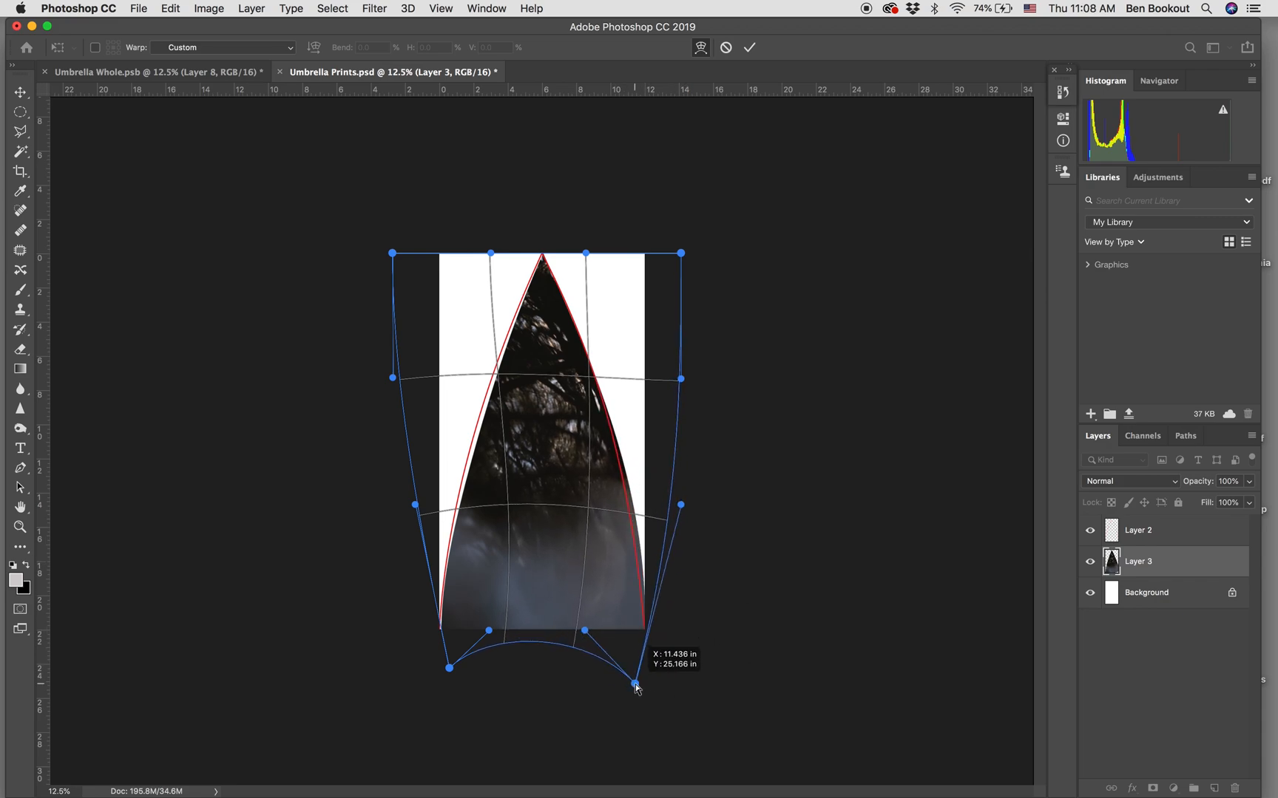
{"action": "left_click_drag", "start_coordinate": [681, 505], "coordinate": [660, 508]}
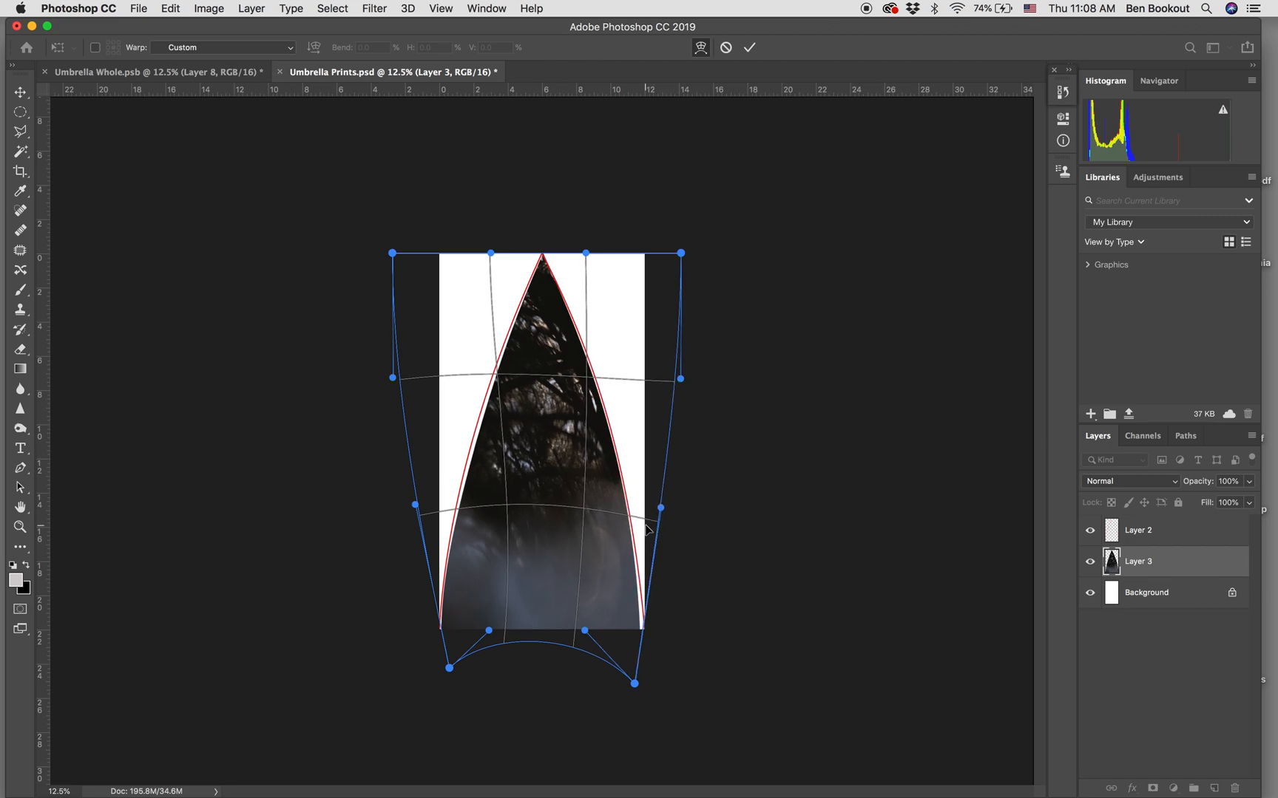
{"action": "left_click_drag", "start_coordinate": [634, 684], "coordinate": [639, 684]}
{"action": "left_click_drag", "start_coordinate": [612, 590], "coordinate": [610, 590]}
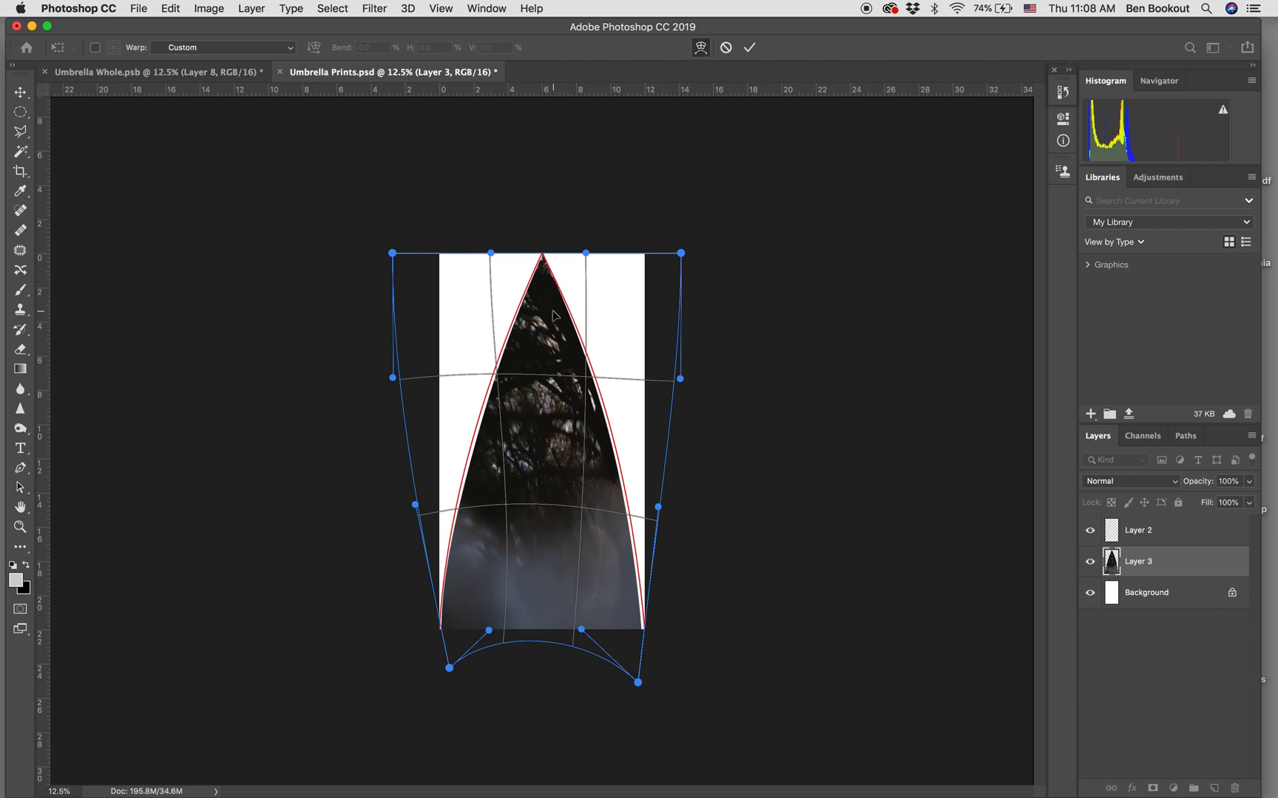
Fine-tune the warp near the wedge's tip and along its middle right edge to sit just inside the red outline.
{"action": "left_click_drag", "start_coordinate": [561, 309], "coordinate": [562, 314]}
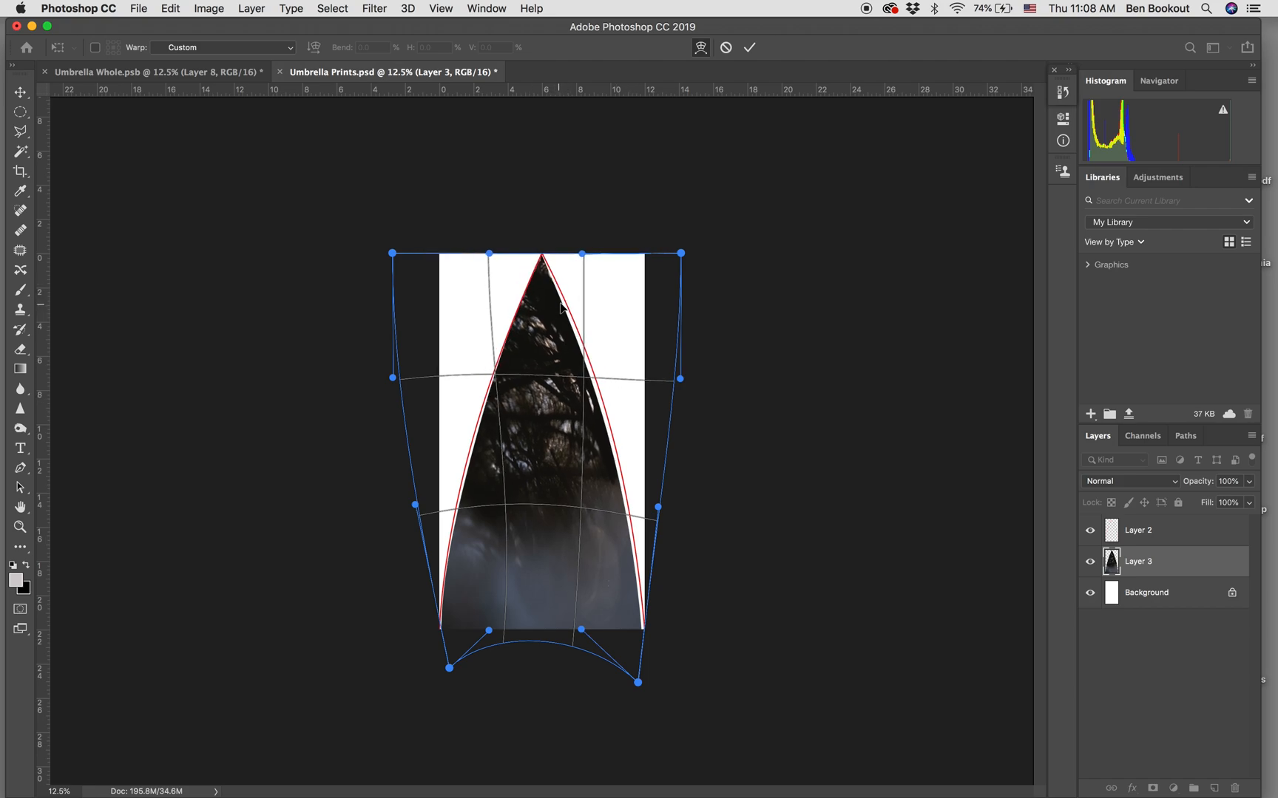
{"action": "left_click_drag", "start_coordinate": [561, 314], "coordinate": [562, 307]}
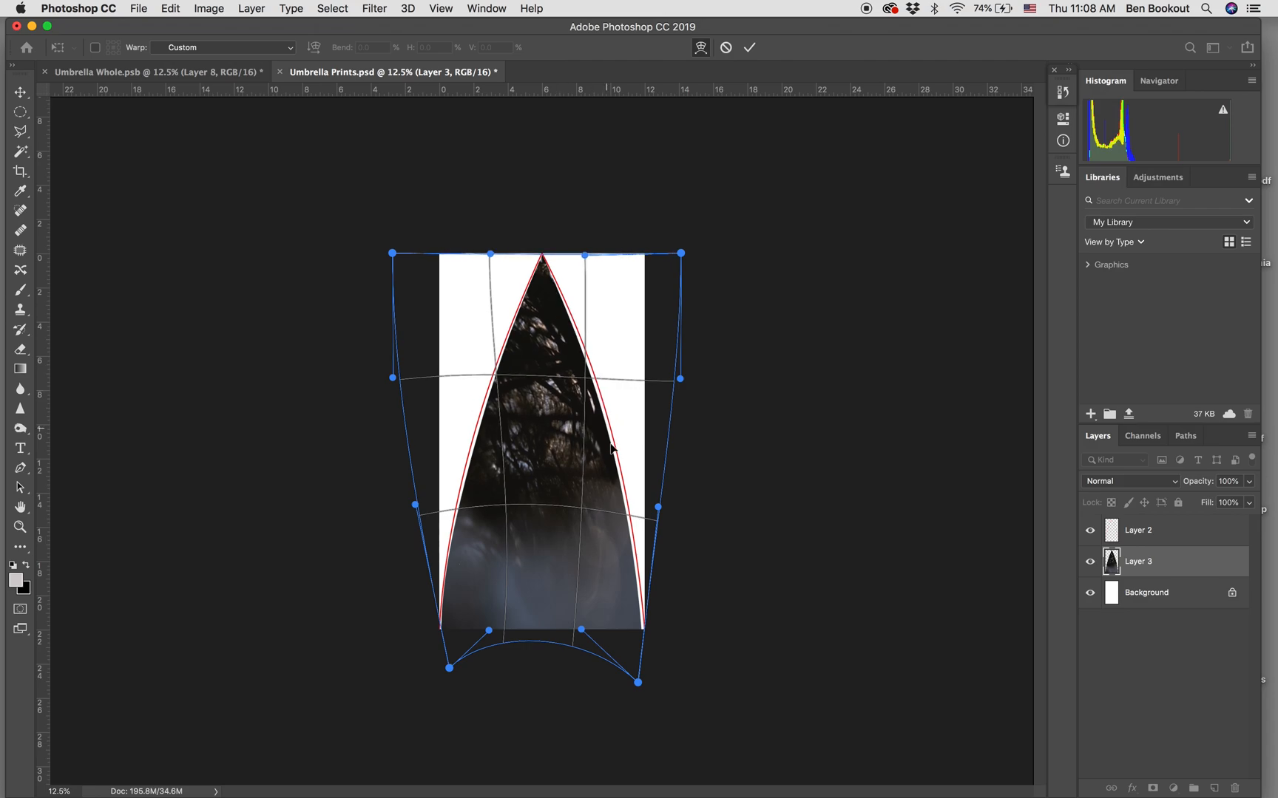
{"action": "left_click_drag", "start_coordinate": [621, 482], "coordinate": [617, 485]}
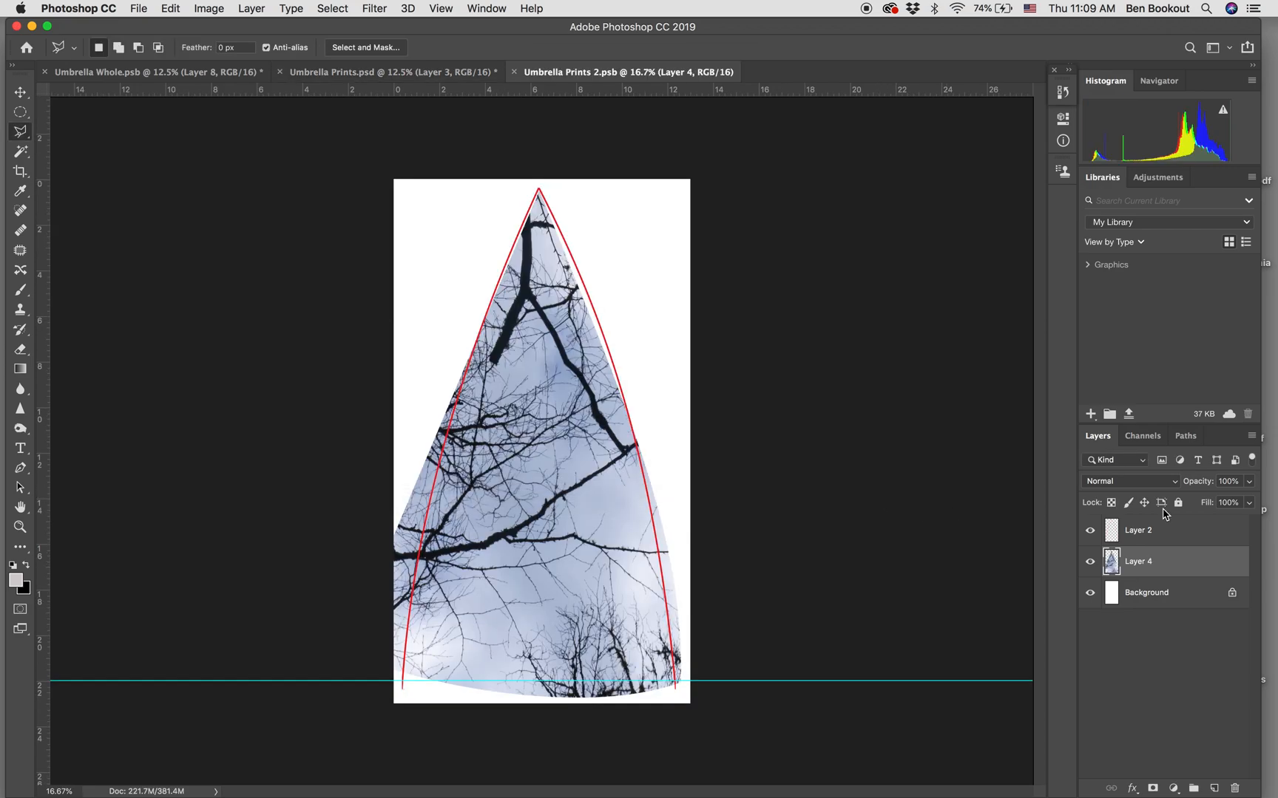
Delete the old wedge layer in Umbrella Prints 2.psb and copy the warped Layer 3 there from Umbrella Prints.psd.
{"action": "left_click_drag", "start_coordinate": [1172, 563], "coordinate": [1233, 788]}
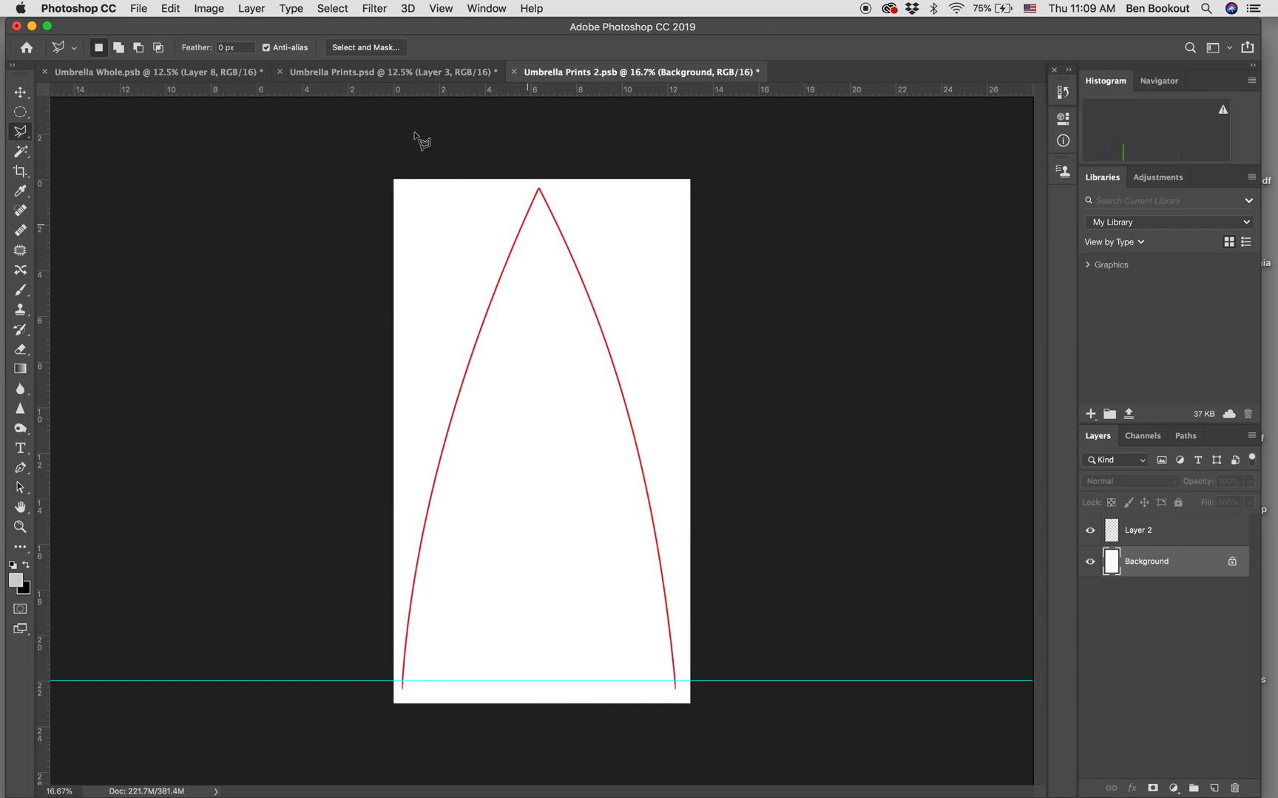
{"action": "left_click", "coordinate": [379, 74]}
{"action": "left_click_drag", "start_coordinate": [1174, 573], "coordinate": [679, 545]}
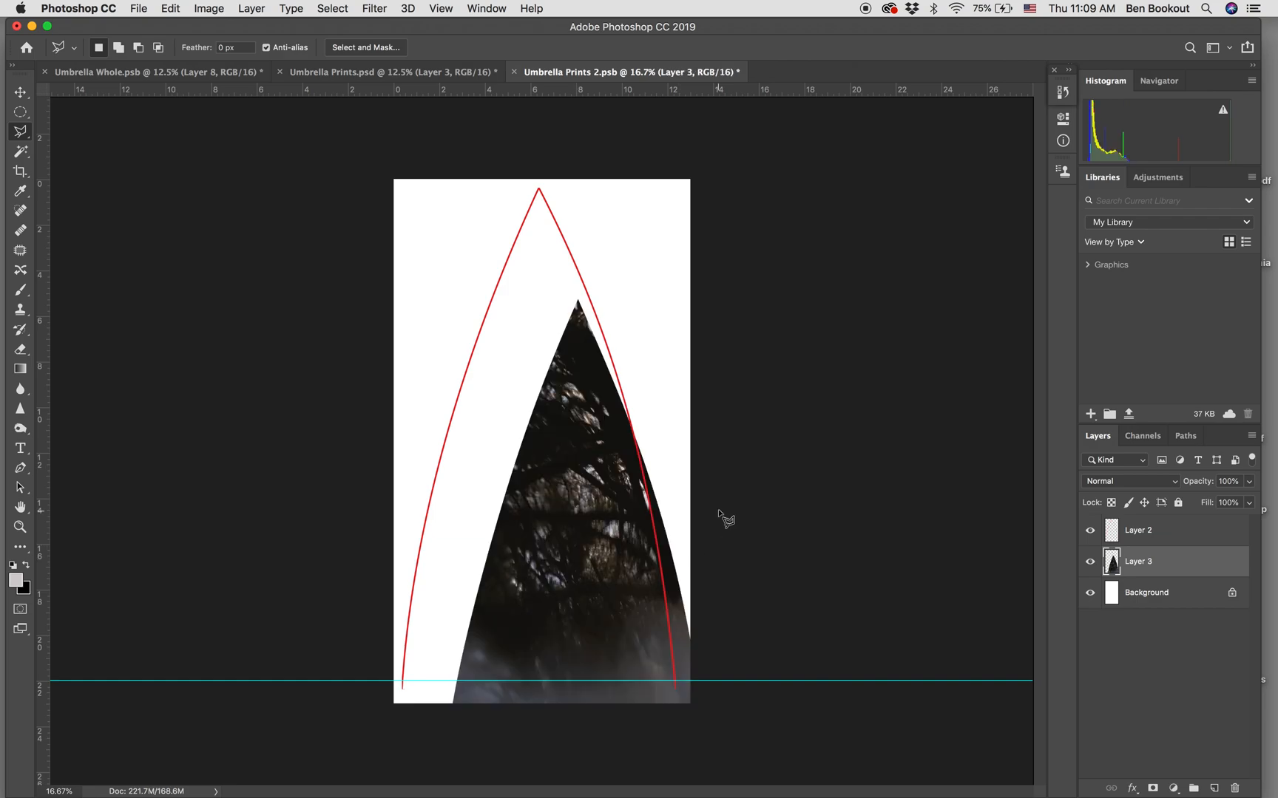
Move the copied wedge so its tip sits at the apex of the red outline.
{"action": "left_click", "coordinate": [539, 449]}
{"action": "key", "text": "Escape"}
{"action": "left_click", "coordinate": [20, 91]}
{"action": "left_click_drag", "start_coordinate": [657, 547], "coordinate": [584, 436]}
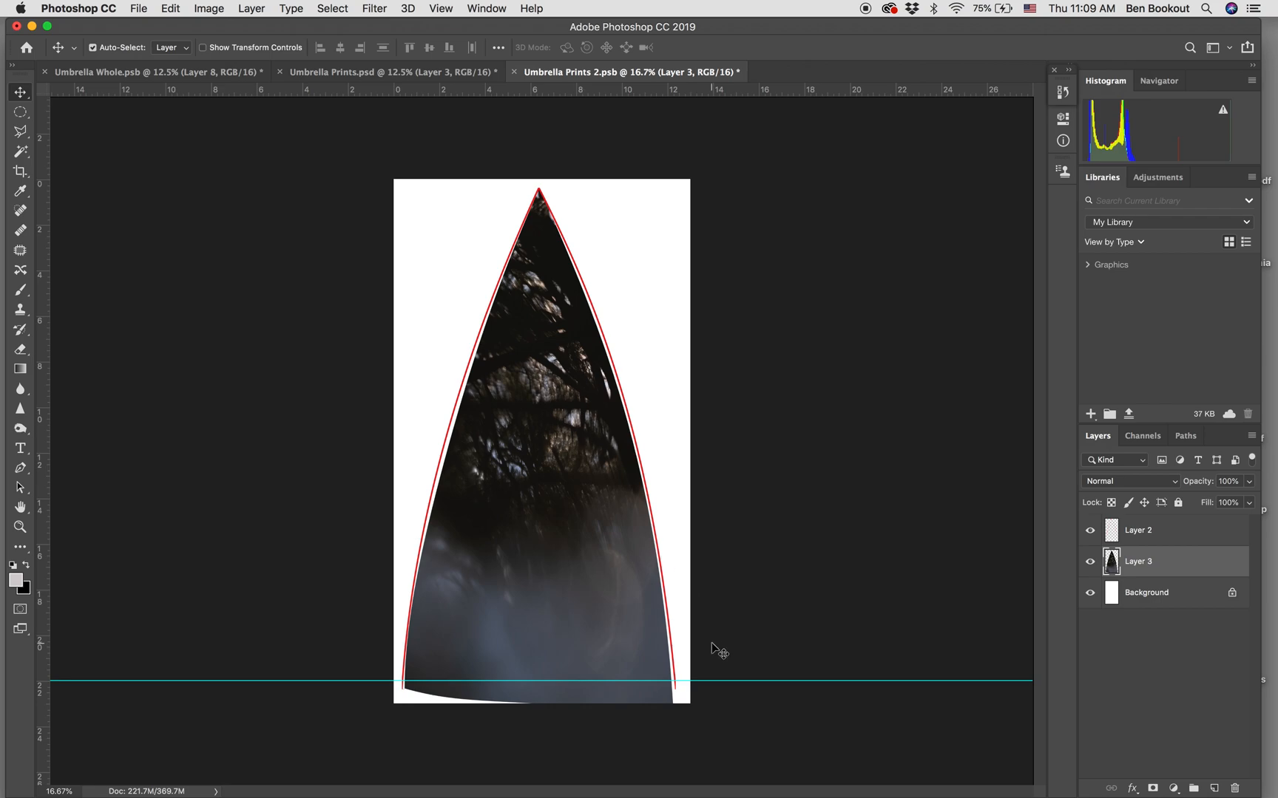
Warp the wedge in Layer 3, raising the lower handles and corners until its bottom edge follows the horizontal guide.
{"action": "left_click", "coordinate": [208, 9]}
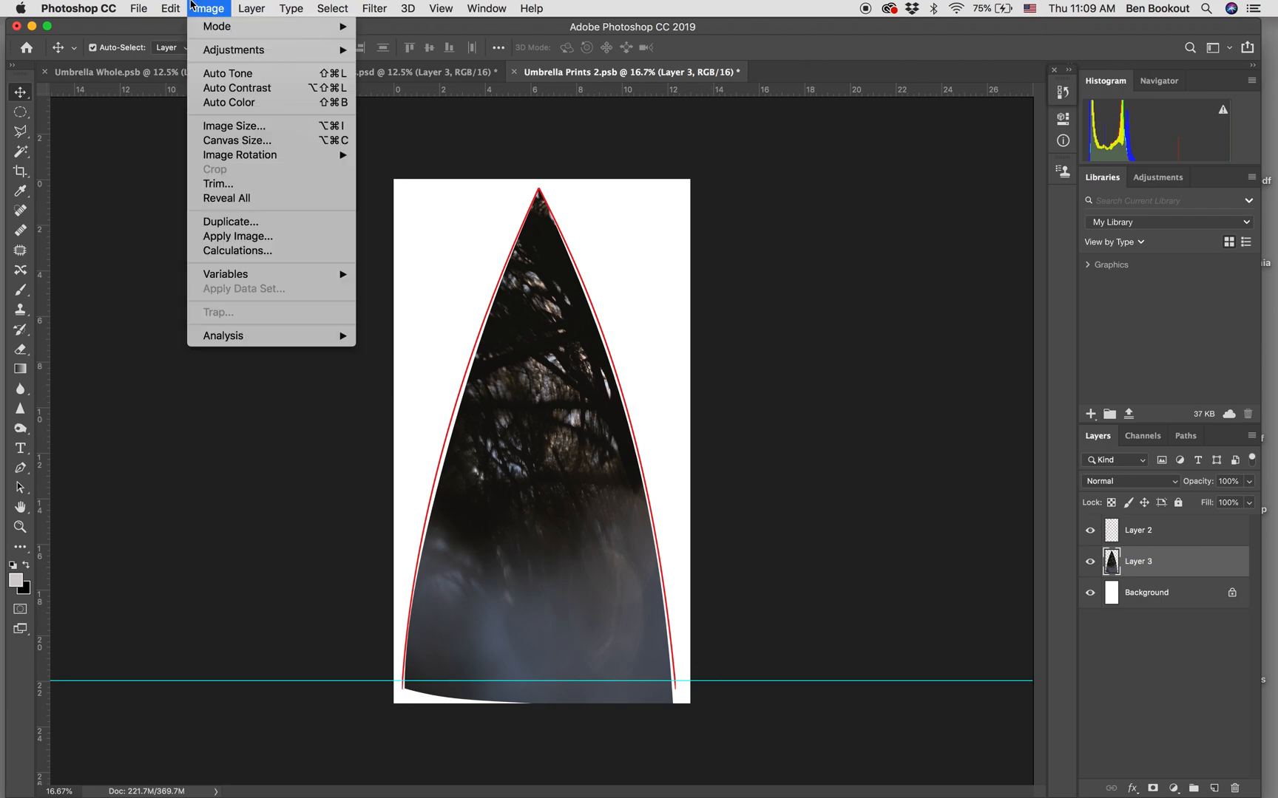
{"action": "mouse_move", "coordinate": [176, 6]}
{"action": "mouse_move", "coordinate": [233, 362]}
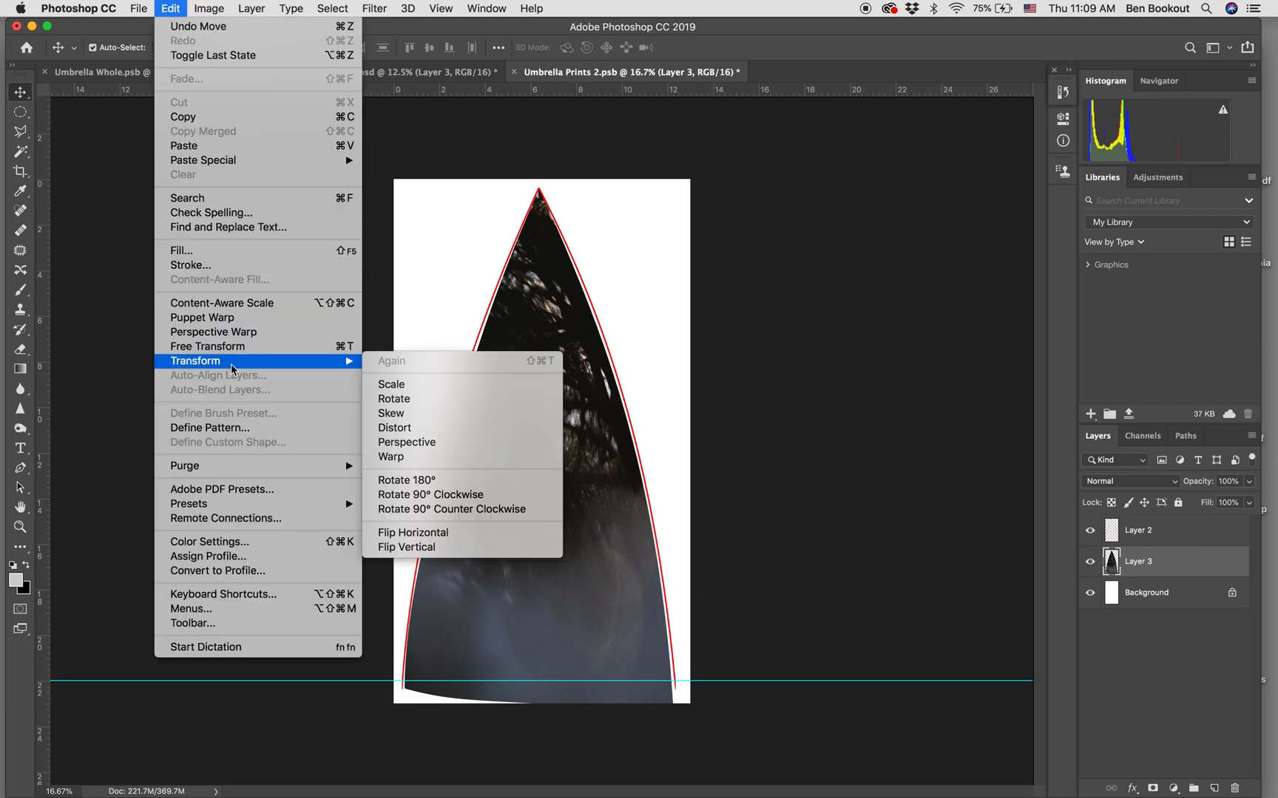
{"action": "left_click", "coordinate": [459, 458]}
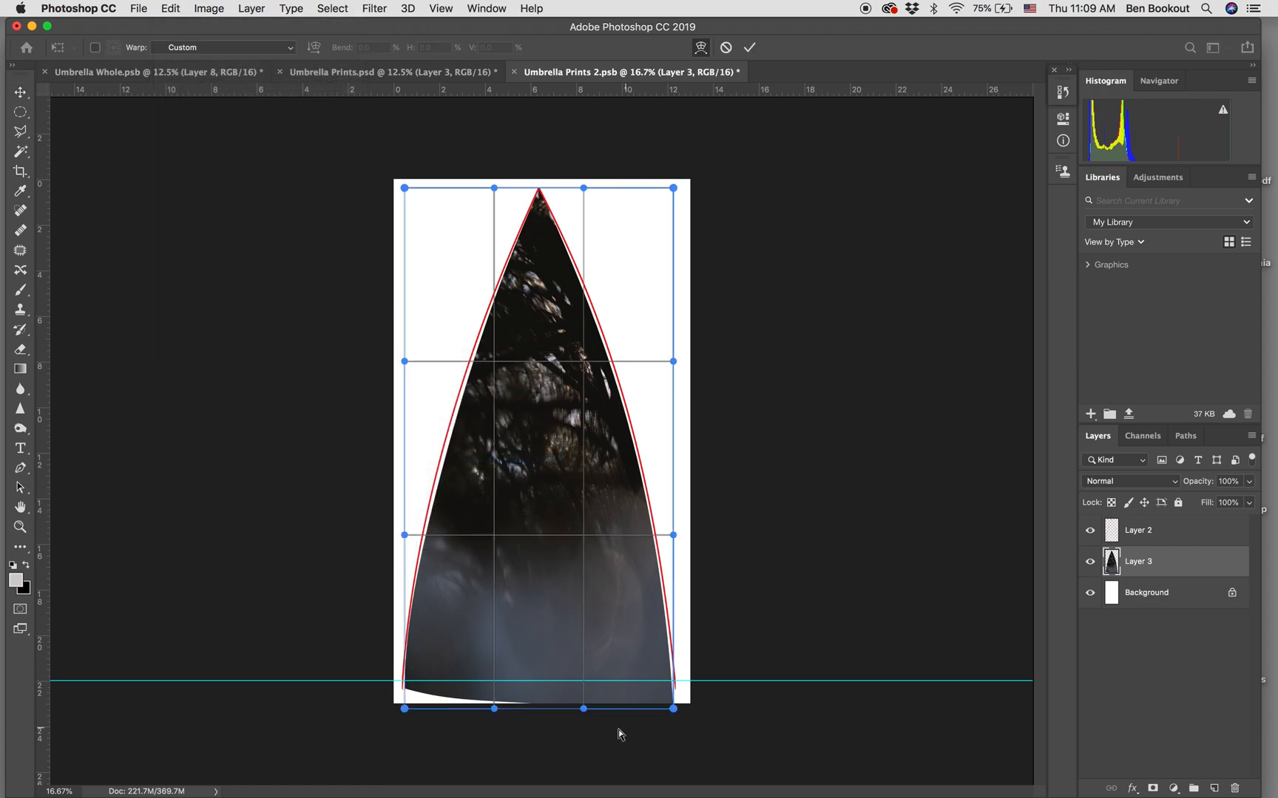
{"action": "left_click_drag", "start_coordinate": [584, 708], "coordinate": [584, 680]}
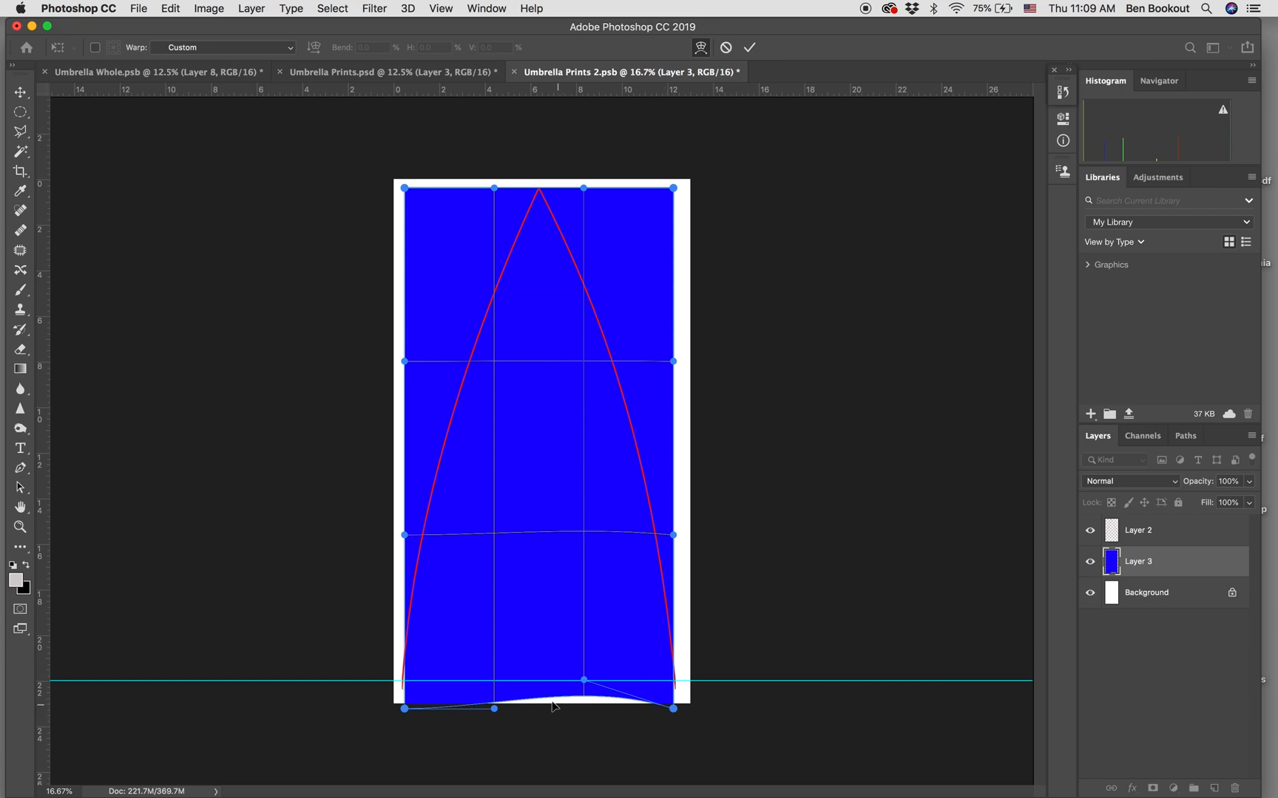
{"action": "left_click_drag", "start_coordinate": [496, 711], "coordinate": [495, 694]}
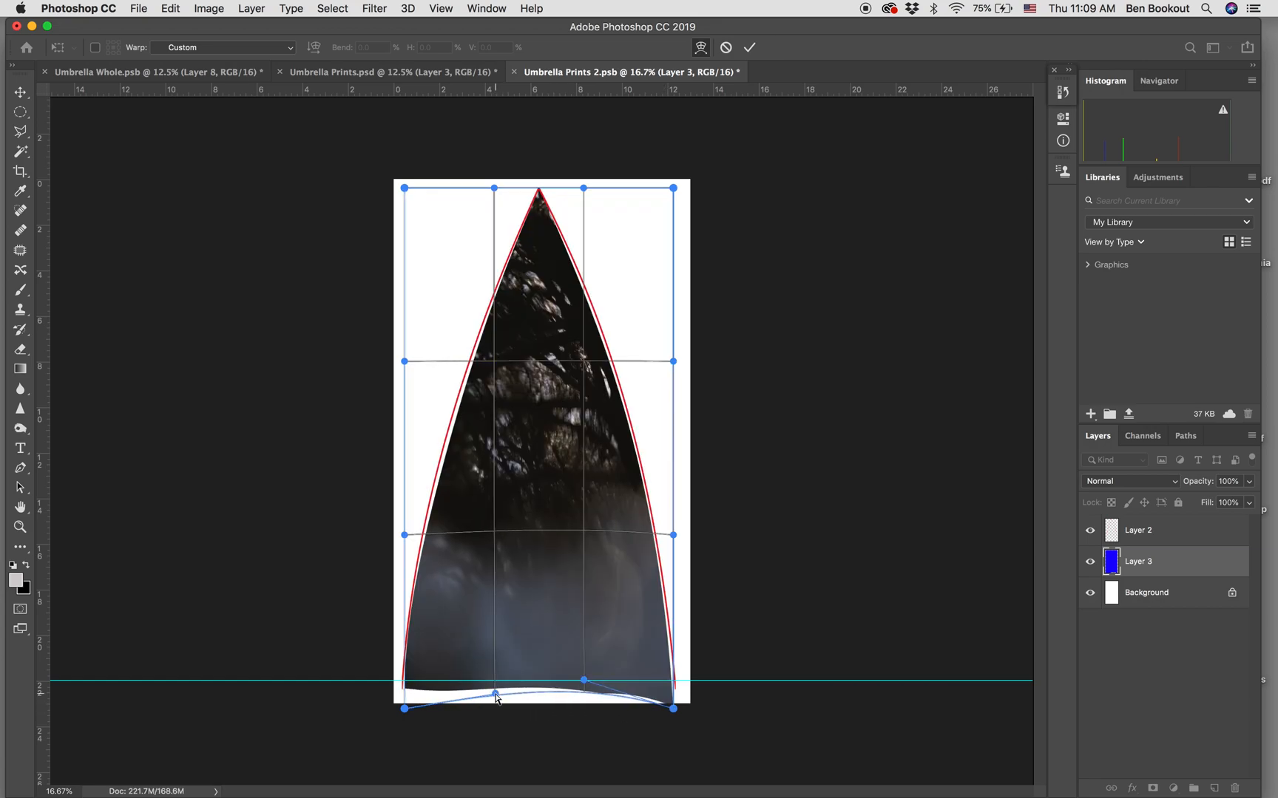
{"action": "left_click_drag", "start_coordinate": [406, 712], "coordinate": [403, 704]}
{"action": "left_click_drag", "start_coordinate": [673, 713], "coordinate": [675, 686]}
{"action": "left_click_drag", "start_coordinate": [494, 693], "coordinate": [495, 688]}
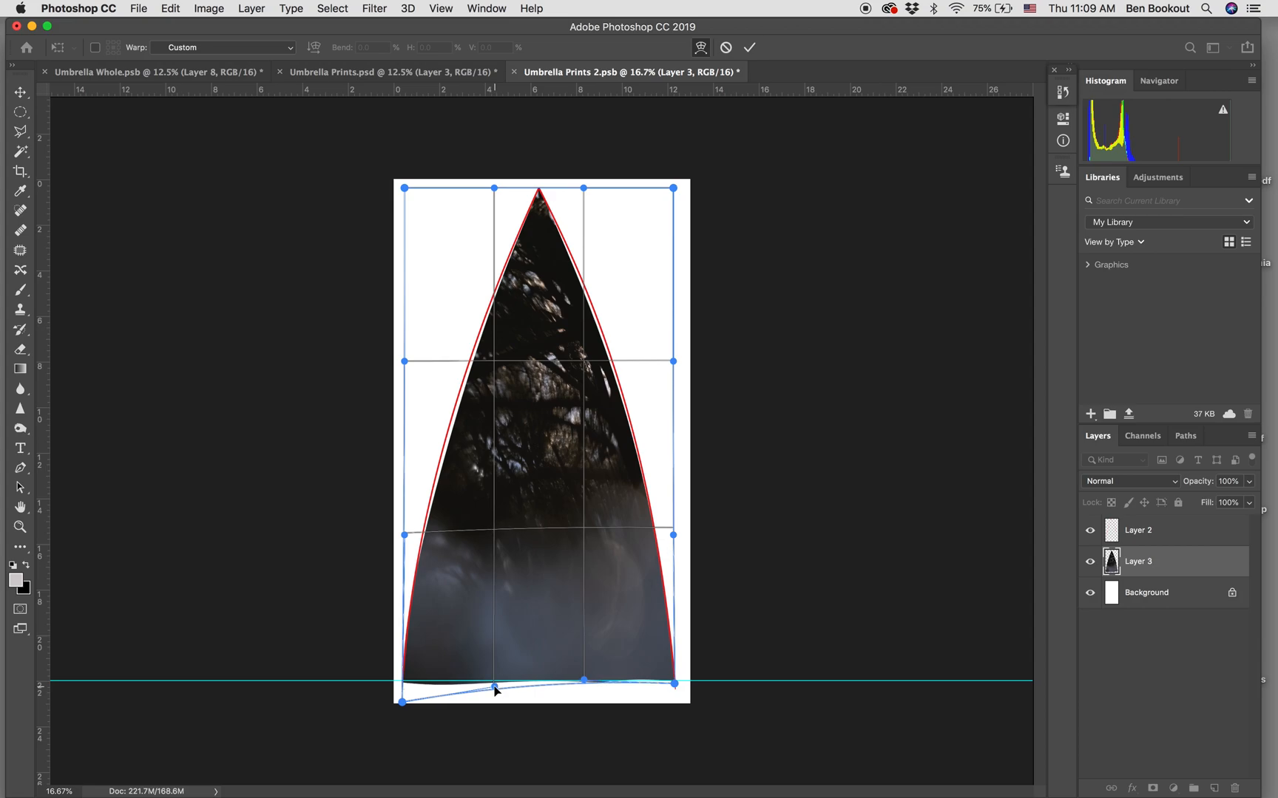
{"action": "left_click_drag", "start_coordinate": [403, 702], "coordinate": [401, 699]}
Refine the warp along the wedge's lower and upper sides to keep both edges just inside the red outline.
{"action": "left_click_drag", "start_coordinate": [426, 636], "coordinate": [428, 634]}
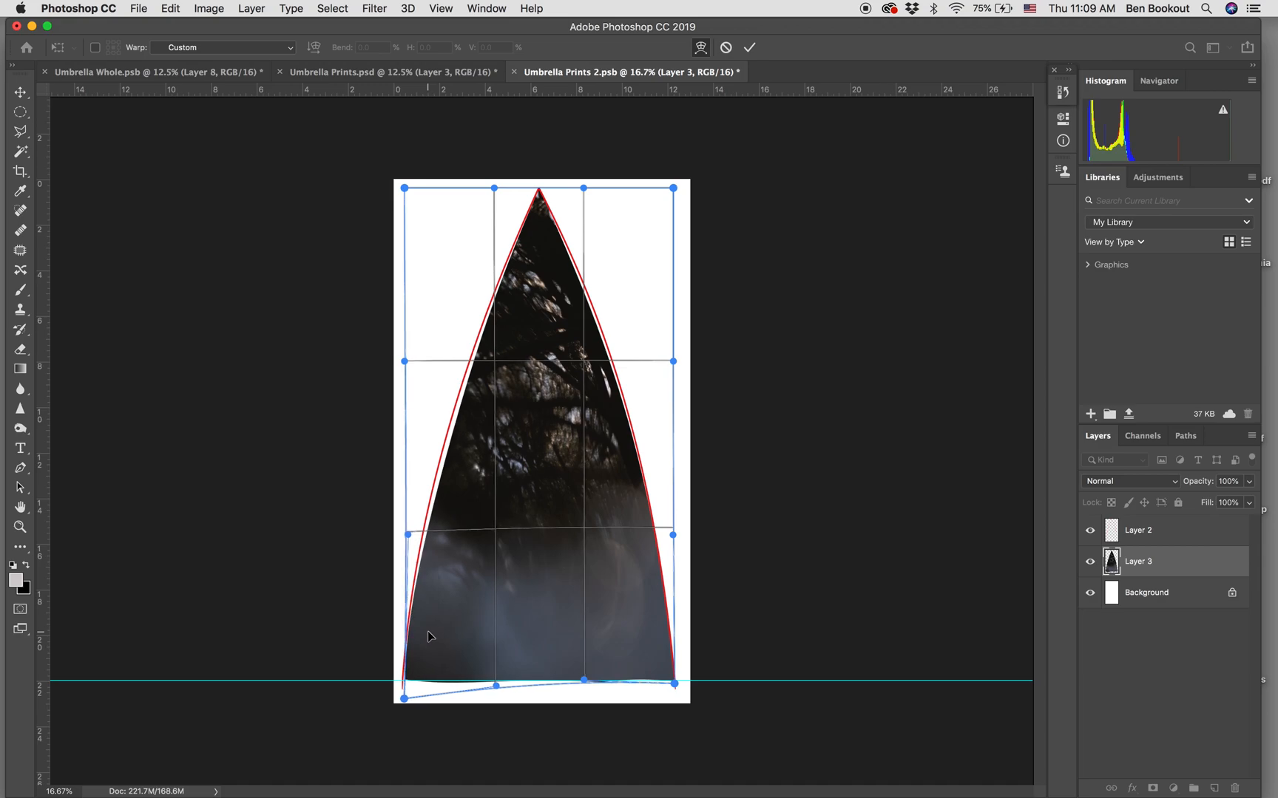
{"action": "left_click_drag", "start_coordinate": [659, 660], "coordinate": [662, 665]}
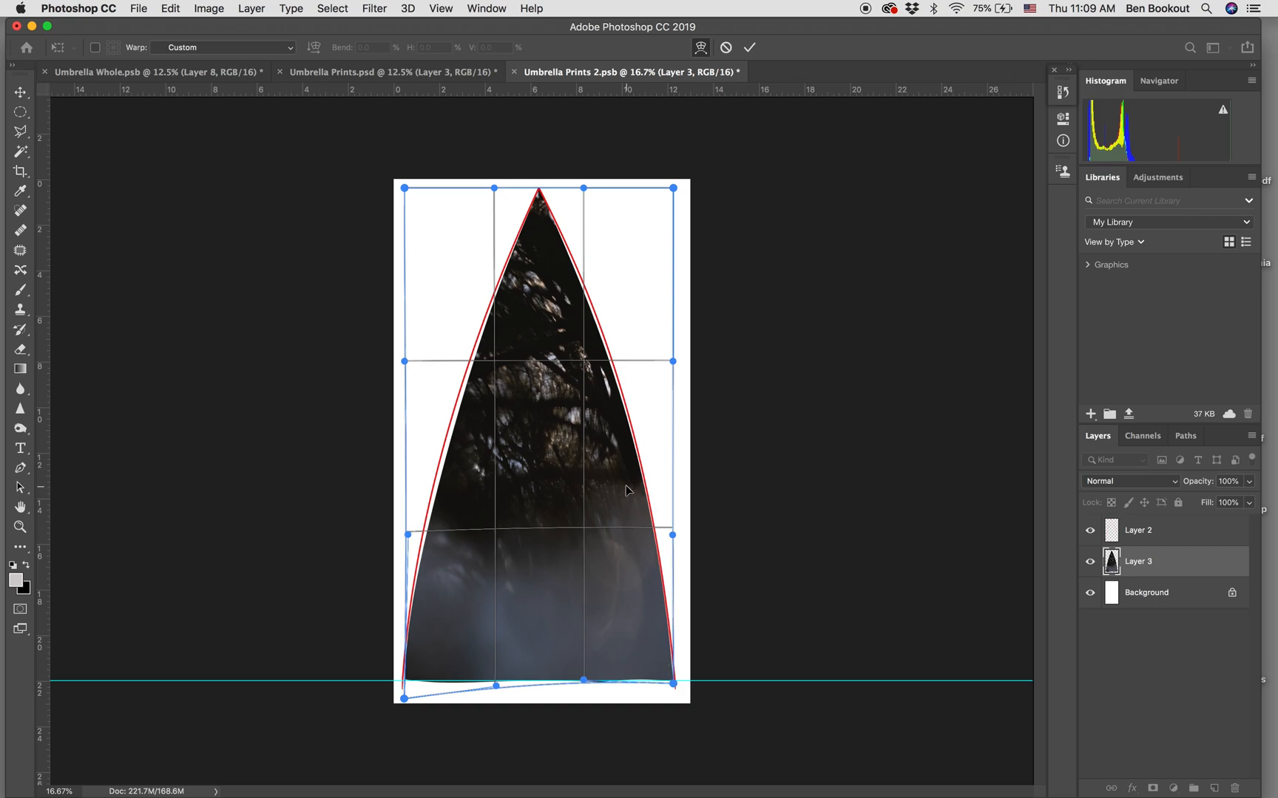
{"action": "left_click_drag", "start_coordinate": [626, 485], "coordinate": [628, 485]}
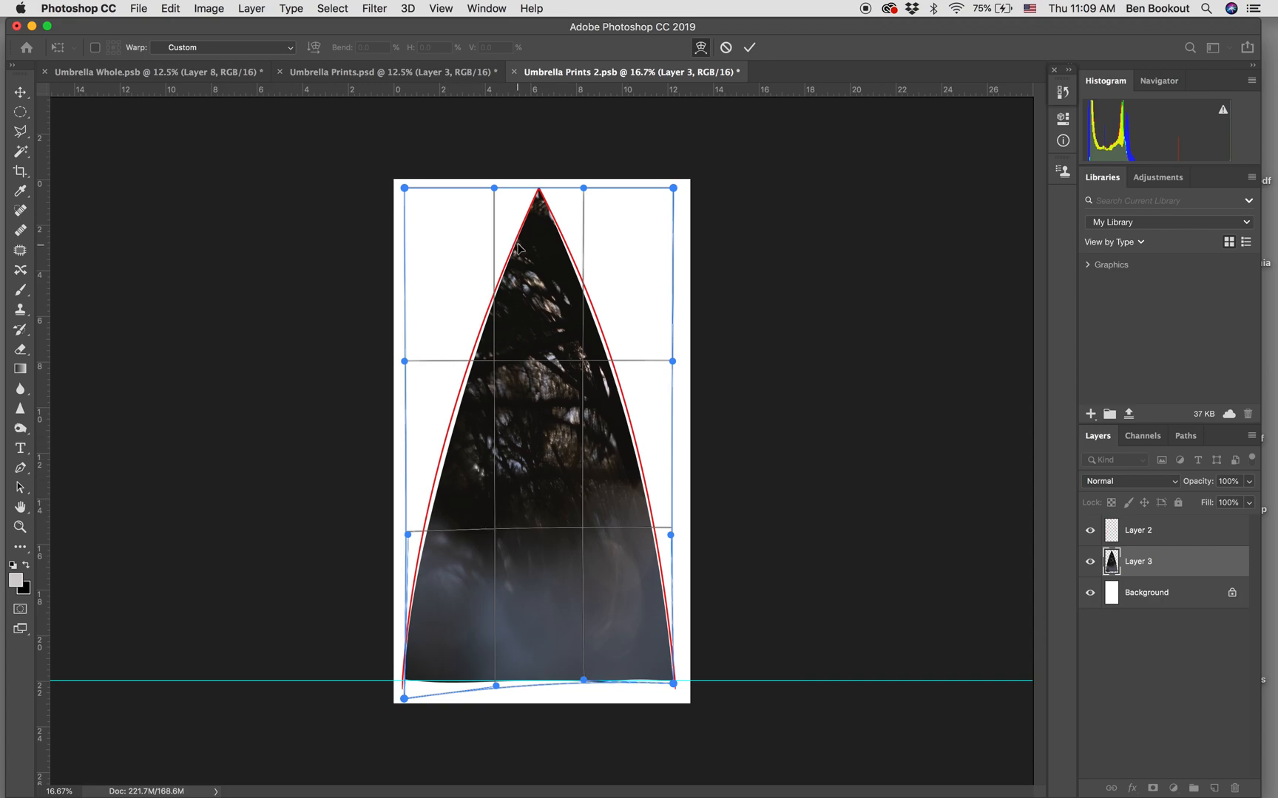
{"action": "left_click_drag", "start_coordinate": [519, 243], "coordinate": [489, 217]}
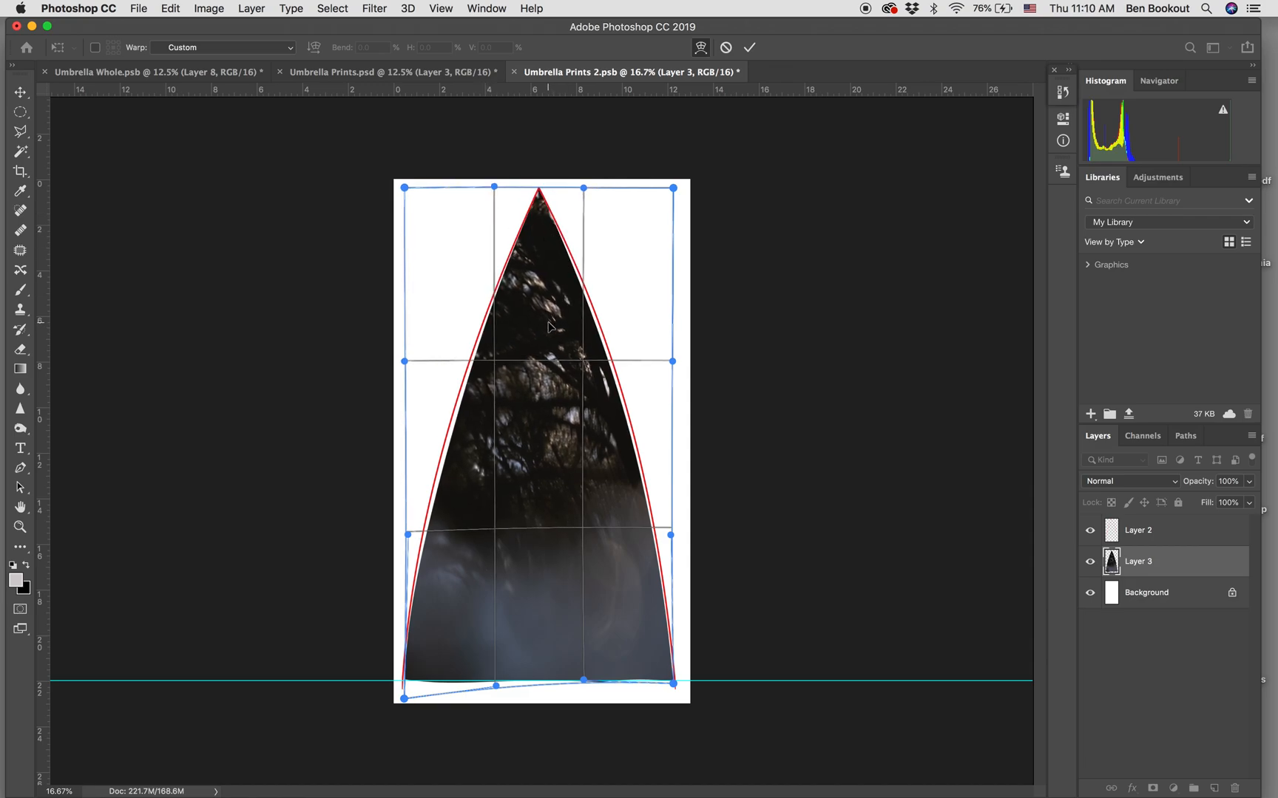